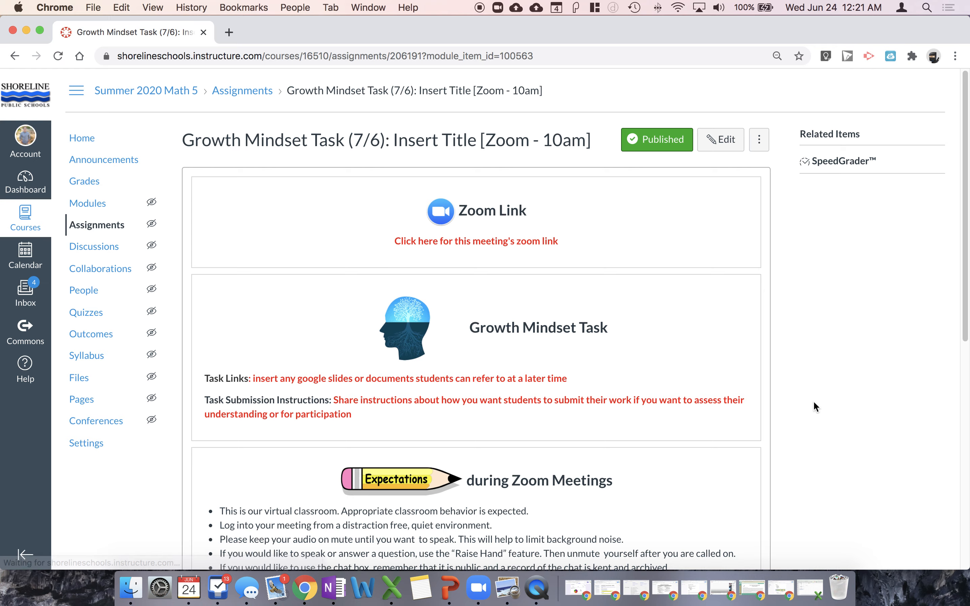
# Open the Growth Mindset Task (7/6) assignment for editing and examine its points, grade display, submission type and due date settings
pyautogui.scroll(-10, 820, 404)
pyautogui.scroll(10, 821, 404)
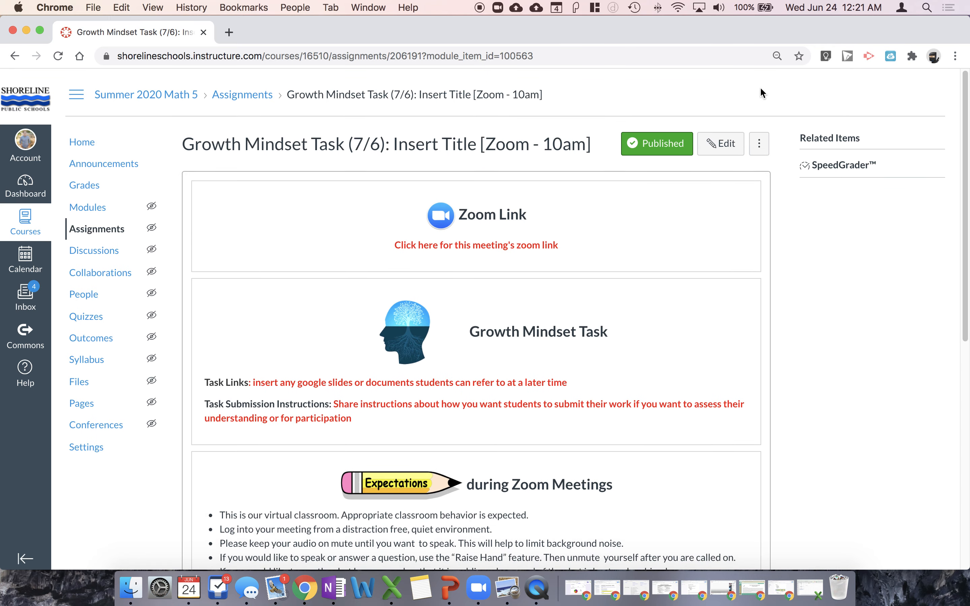
pyautogui.click(710, 139)
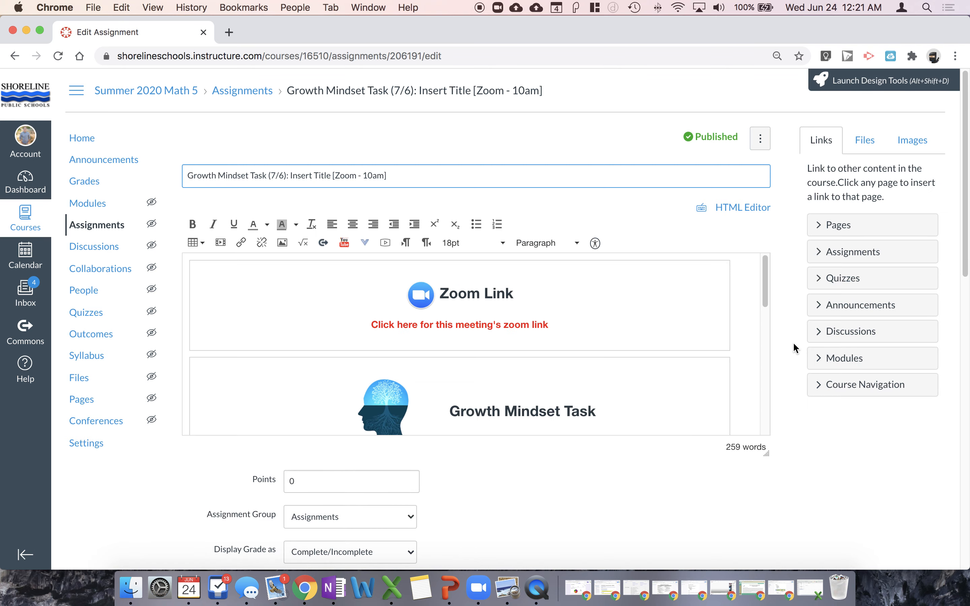
pyautogui.scroll(-10, 792, 346)
pyautogui.scroll(-6, 792, 343)
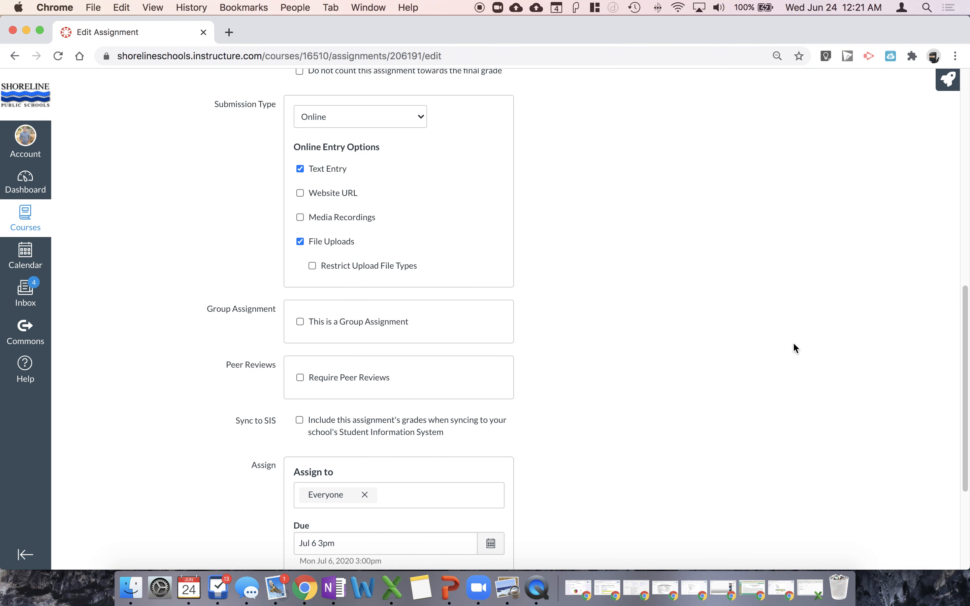
pyautogui.scroll(6, 792, 343)
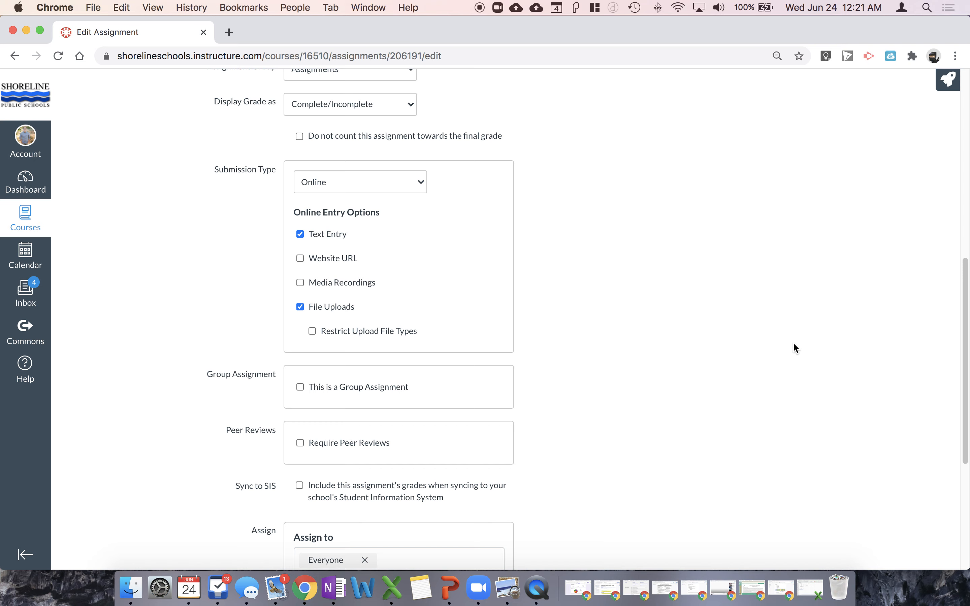
pyautogui.scroll(10, 793, 344)
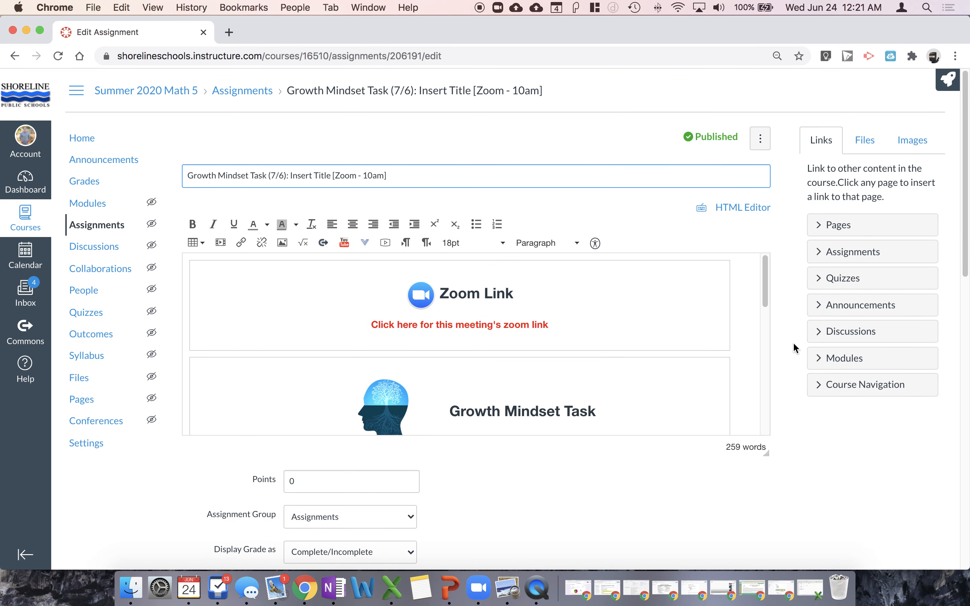
pyautogui.scroll(-6, 795, 347)
pyautogui.scroll(5, 396, 221)
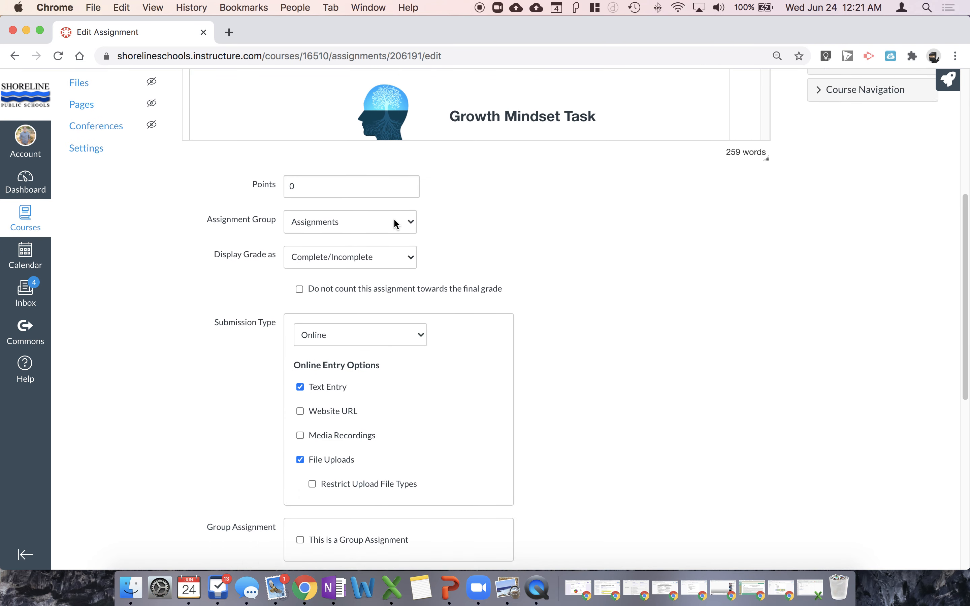
pyautogui.click(394, 373)
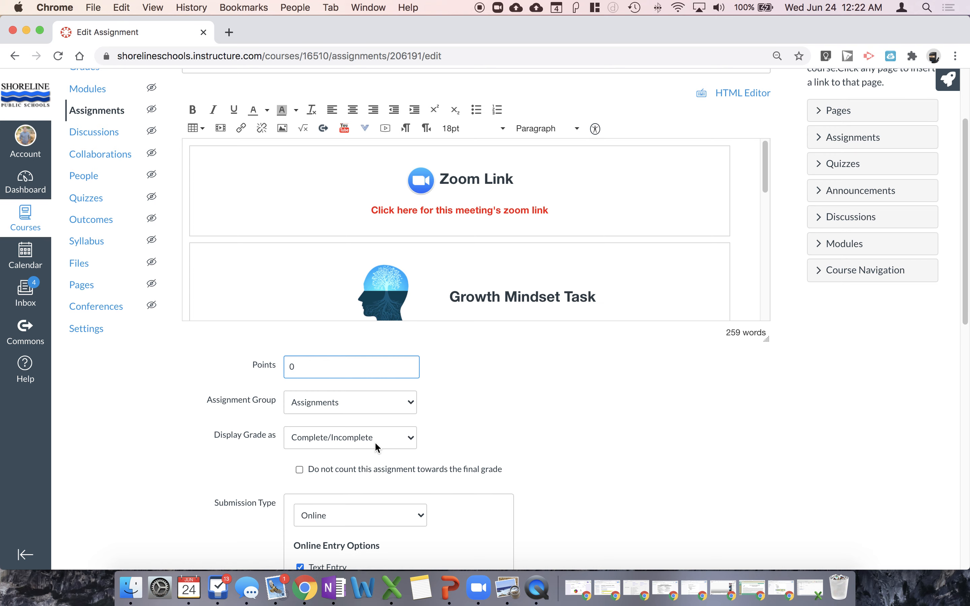
# Save the Growth Mindset Task (7/6) assignment
pyautogui.scroll(-1, 610, 456)
pyautogui.scroll(-15, 625, 459)
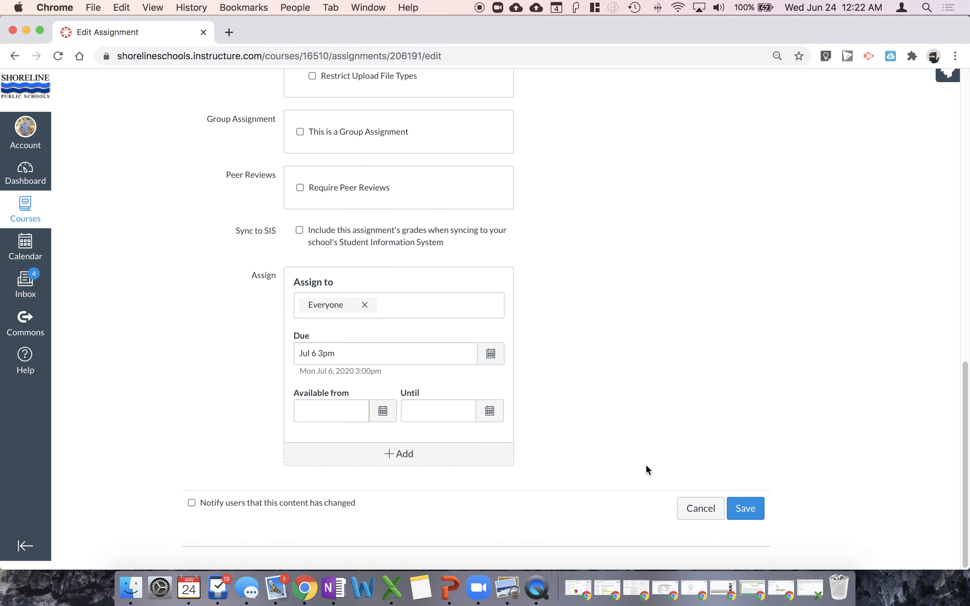
pyautogui.click(742, 517)
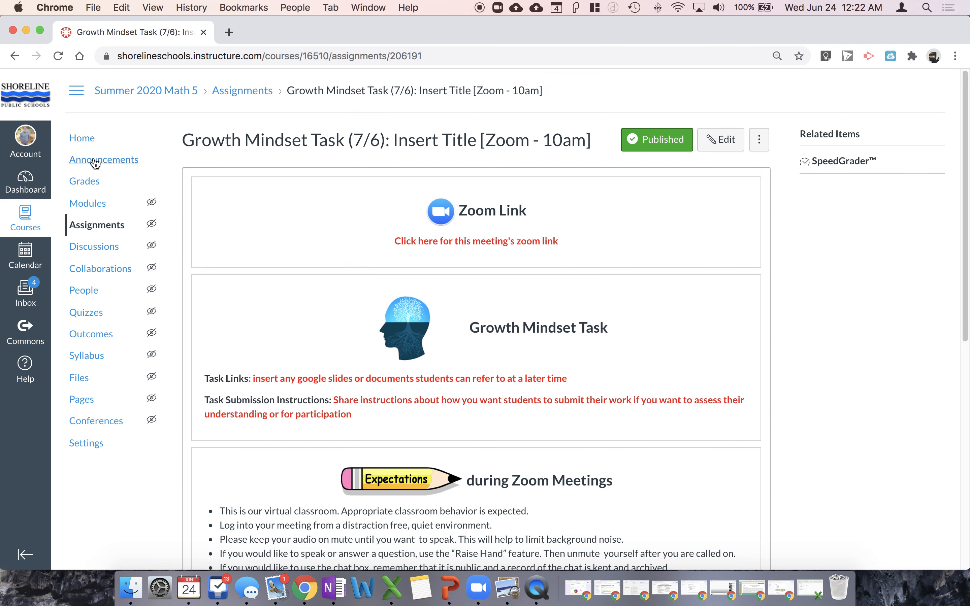
# Open the 3 Acts Task Introduction (7/7) assignment from the course home page for editing and display its grade as Points
pyautogui.click(88, 138)
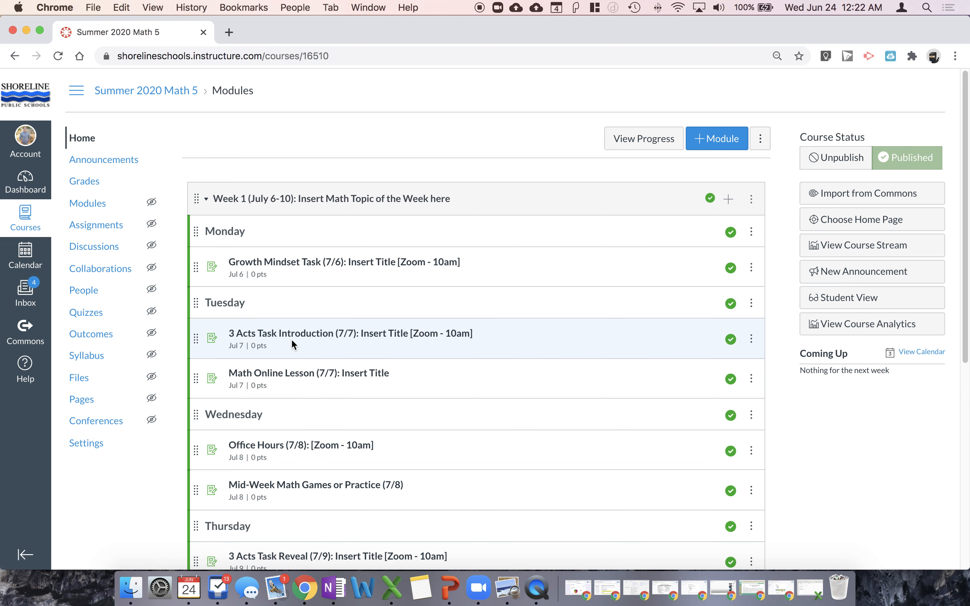
pyautogui.click(310, 338)
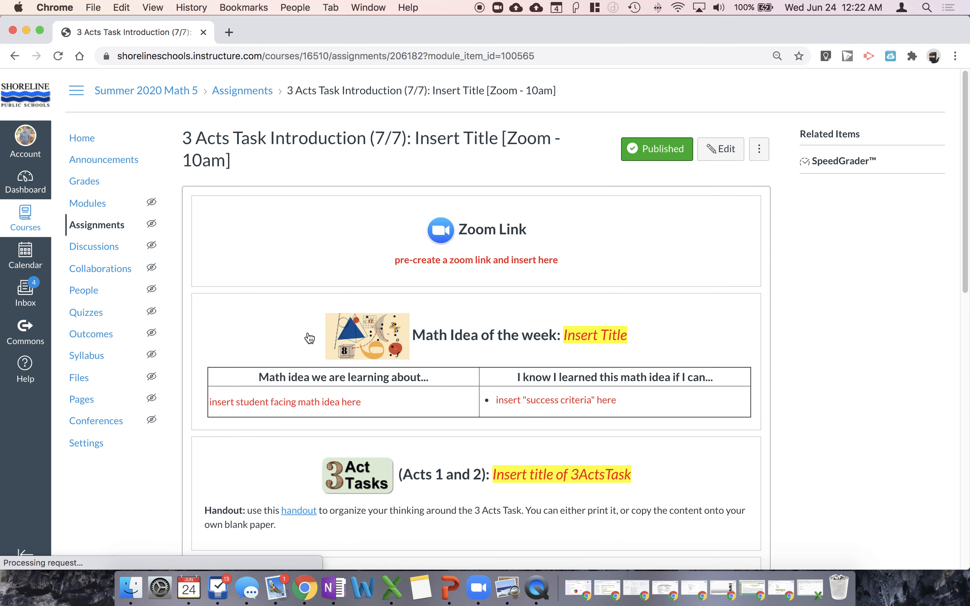
pyautogui.click(727, 156)
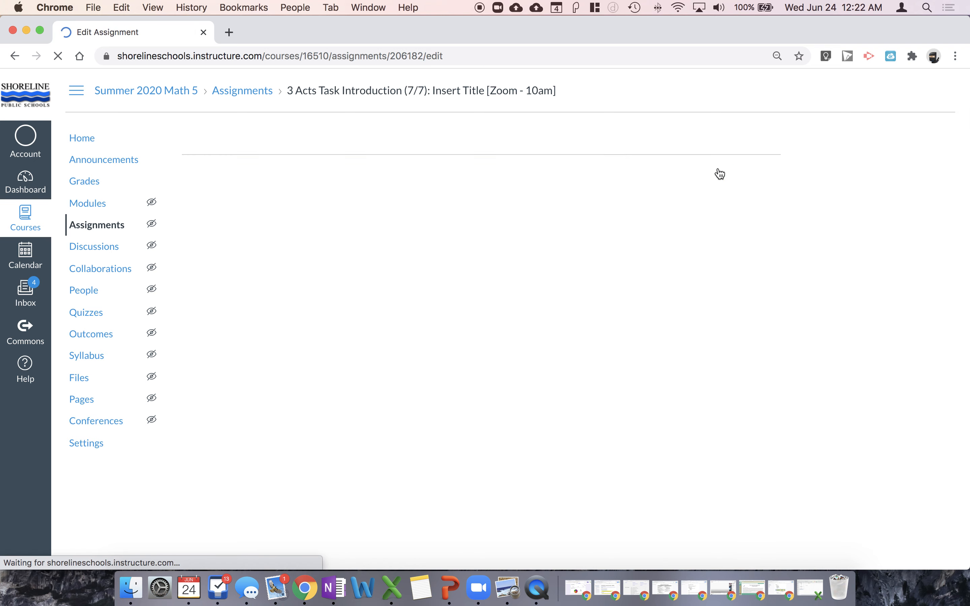
pyautogui.scroll(-5, 439, 368)
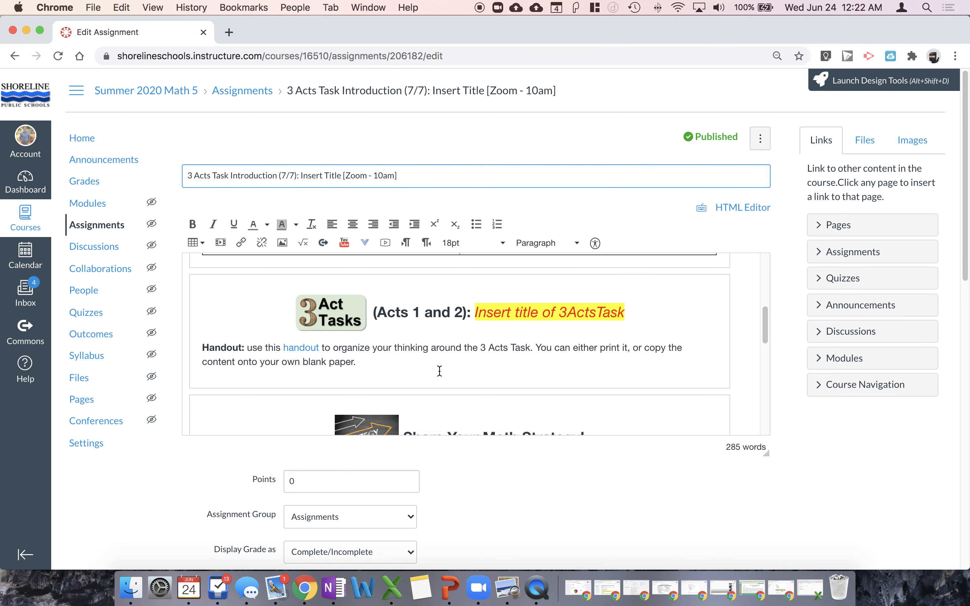
pyautogui.scroll(-8, 515, 458)
pyautogui.click(382, 266)
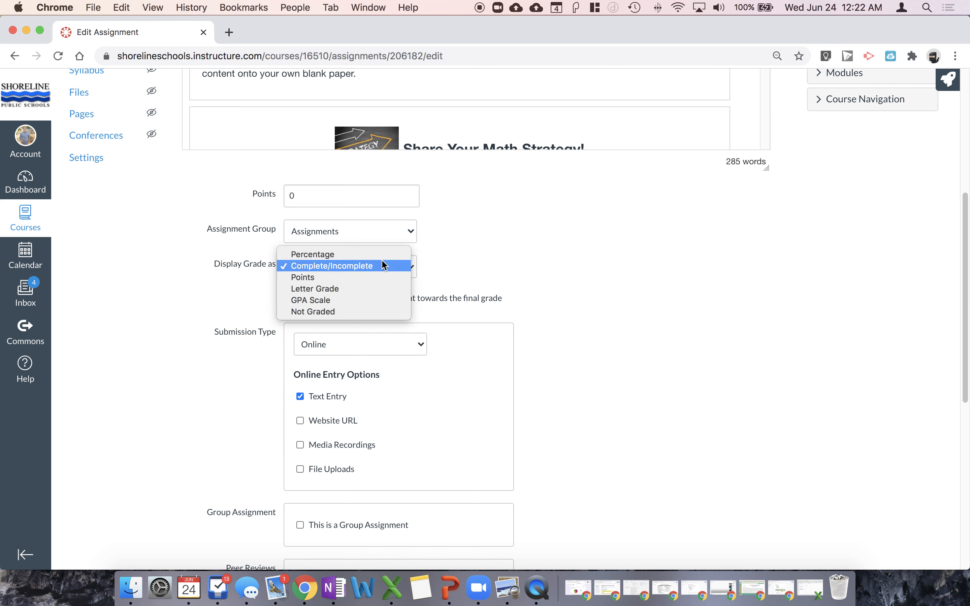
pyautogui.click(373, 276)
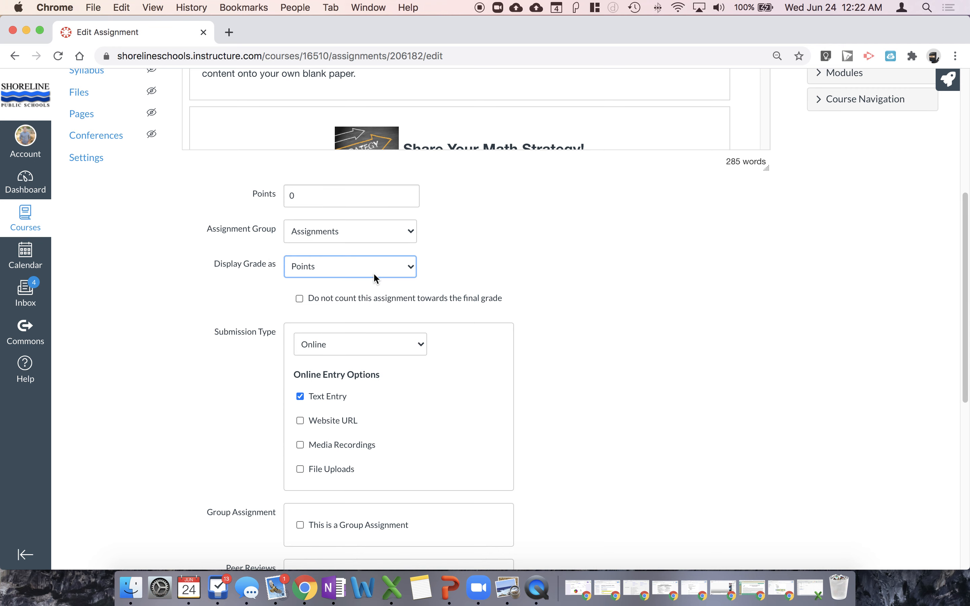
# Make the 3 Acts Task Introduction assignment worth 2 points and save it
pyautogui.click(350, 190)
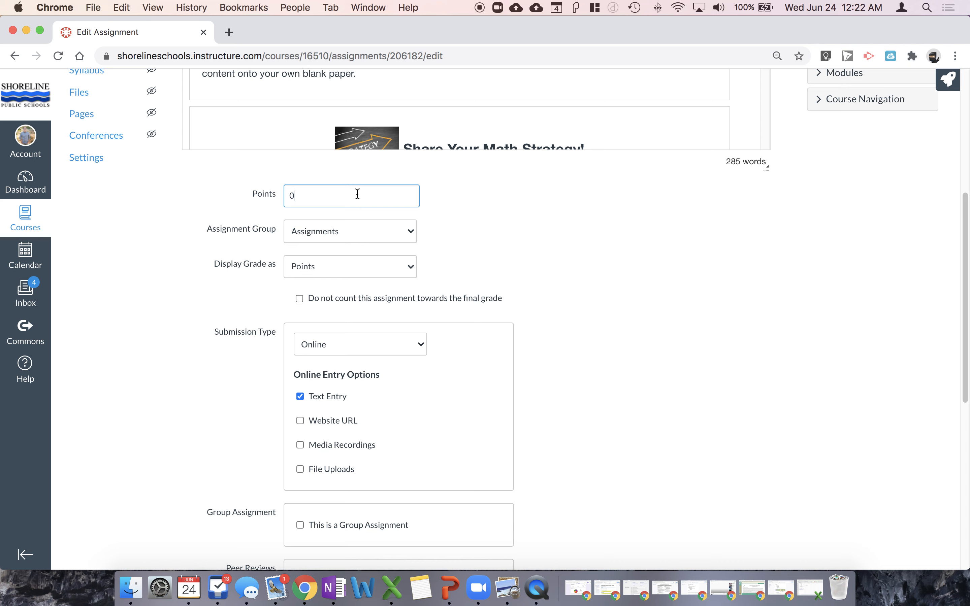
pyautogui.press('BackSpace')
pyautogui.write('1')
pyautogui.click(617, 357)
pyautogui.scroll(-10, 617, 357)
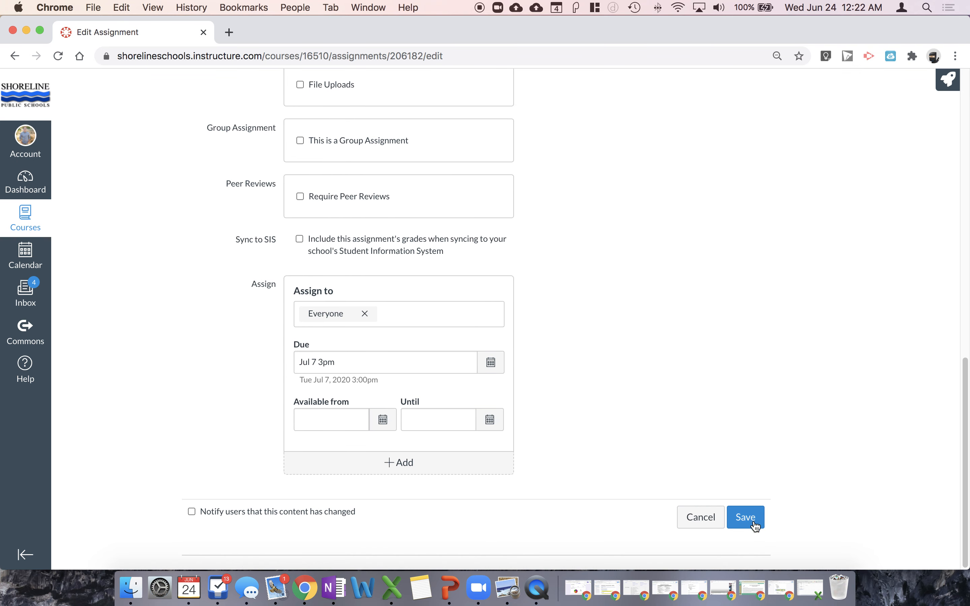
pyautogui.click(755, 526)
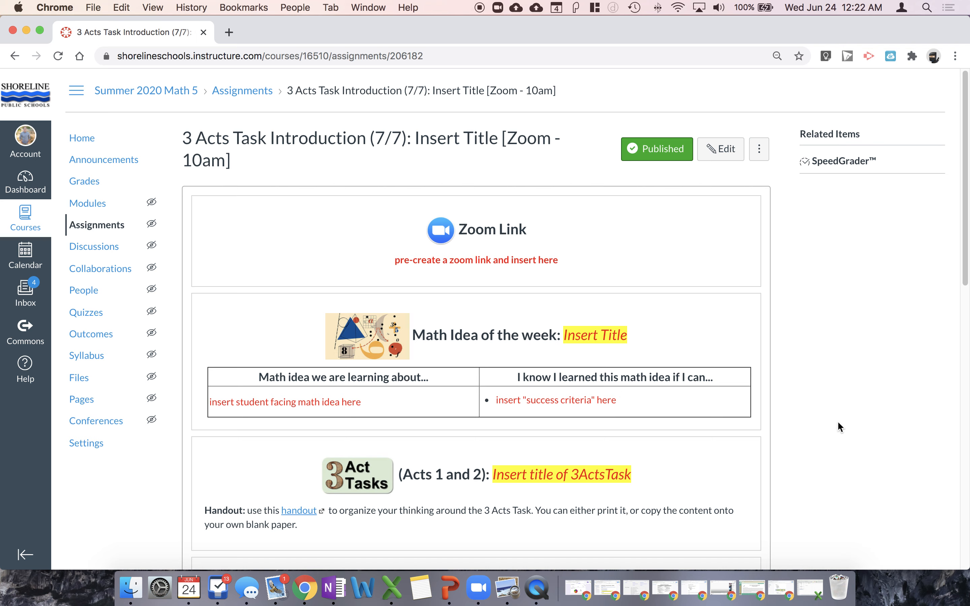
# Open the course gradebook and toggle the course navigation on and off, leaving it hidden
pyautogui.click(84, 187)
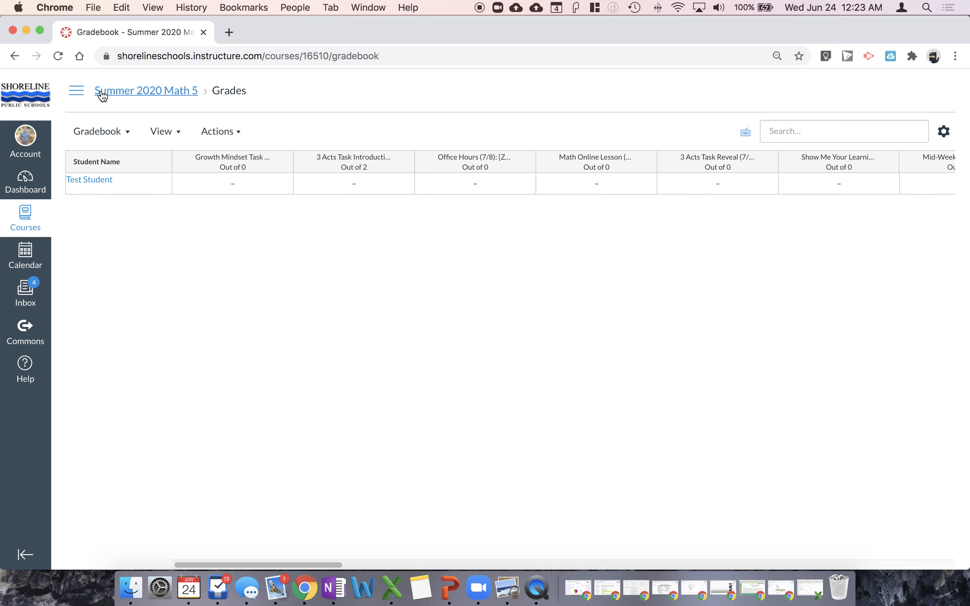
pyautogui.click(78, 96)
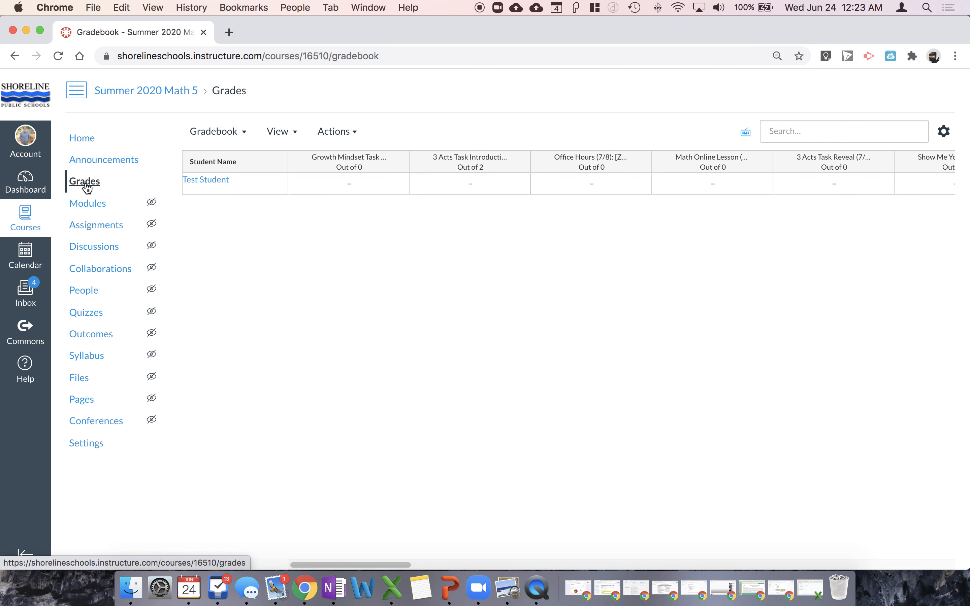
pyautogui.click(332, 300)
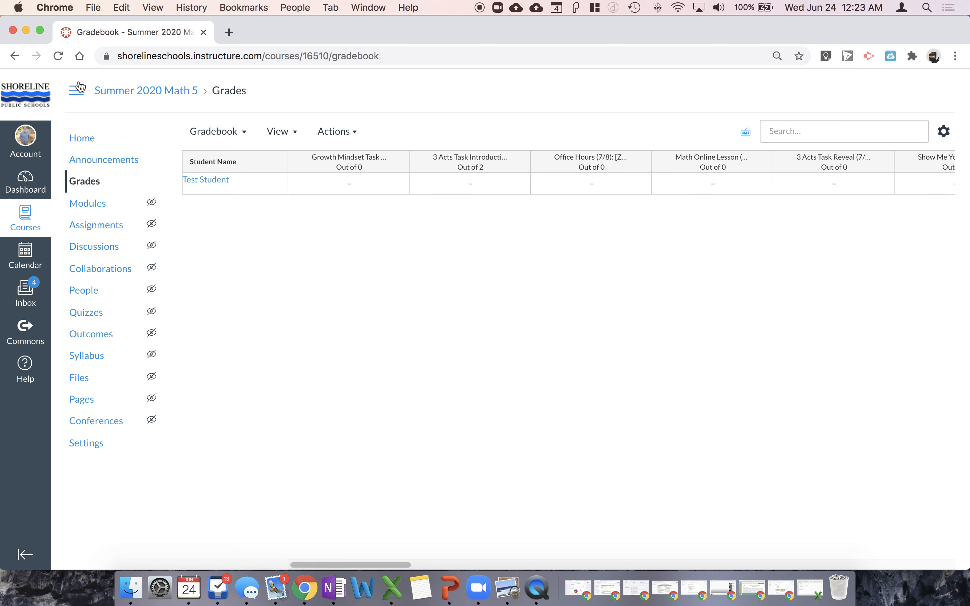
pyautogui.click(77, 92)
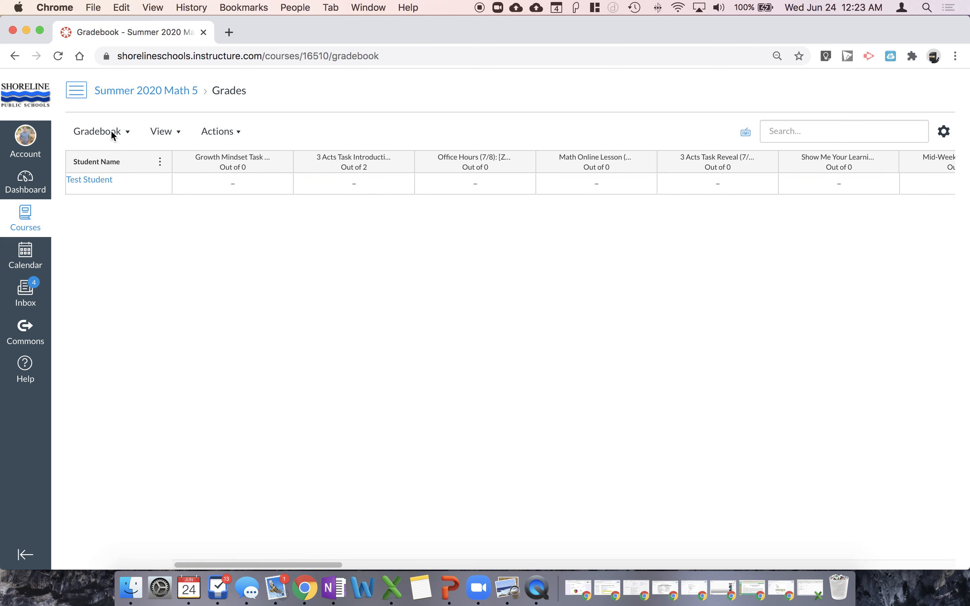
pyautogui.click(78, 95)
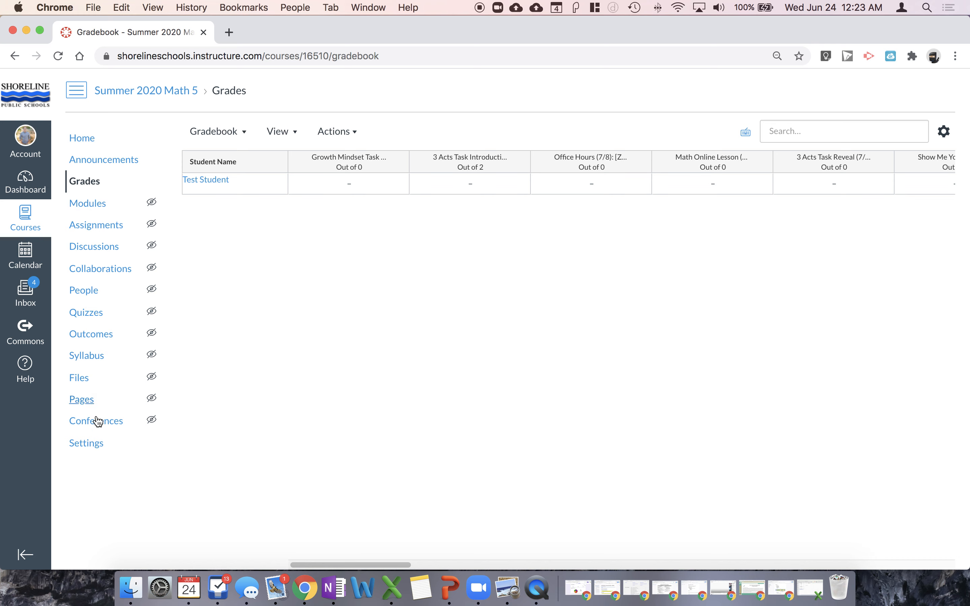
pyautogui.click(76, 97)
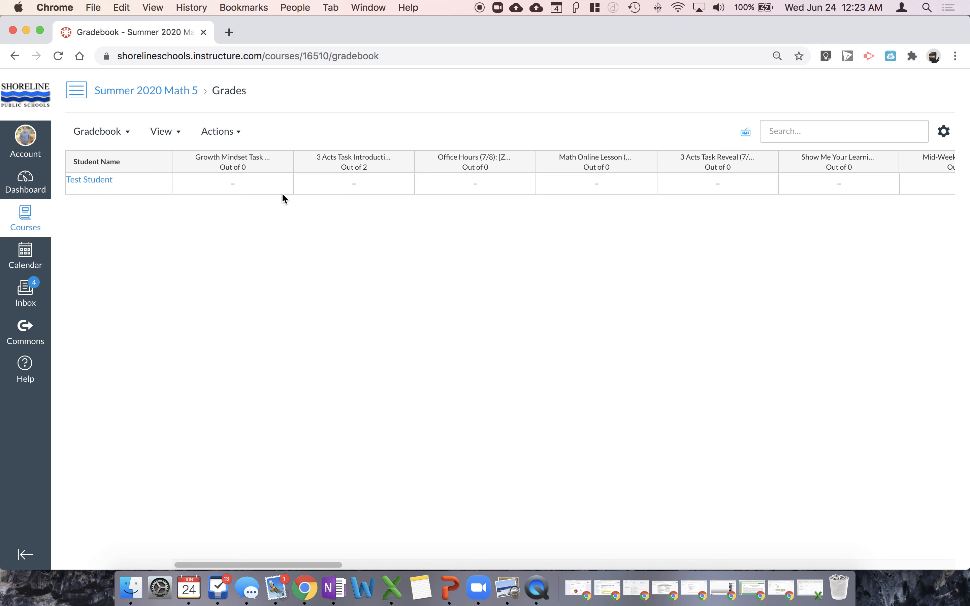
# Mark the Growth Mindset Task as complete for Test Student in the gradebook
pyautogui.click(135, 192)
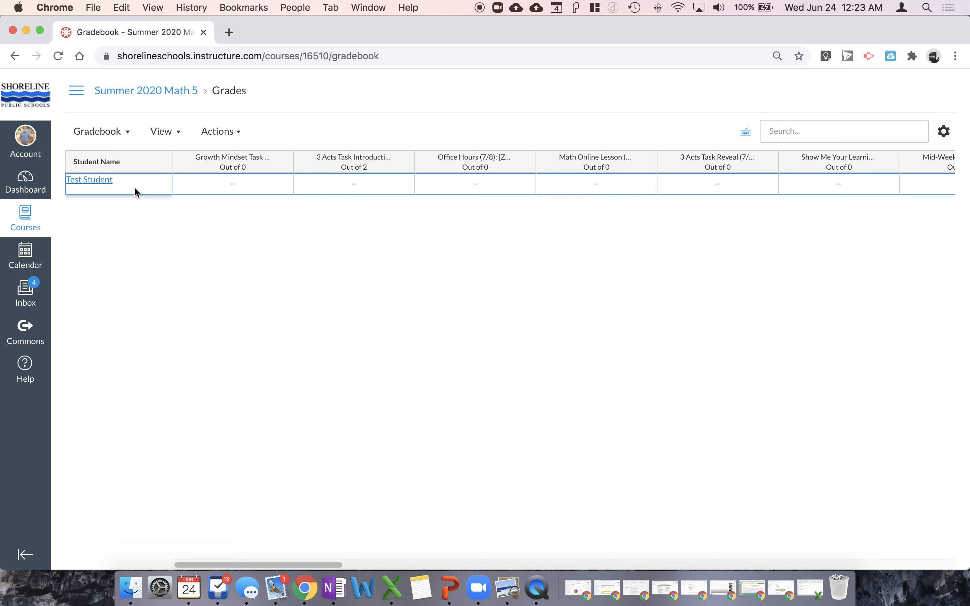
pyautogui.click(255, 191)
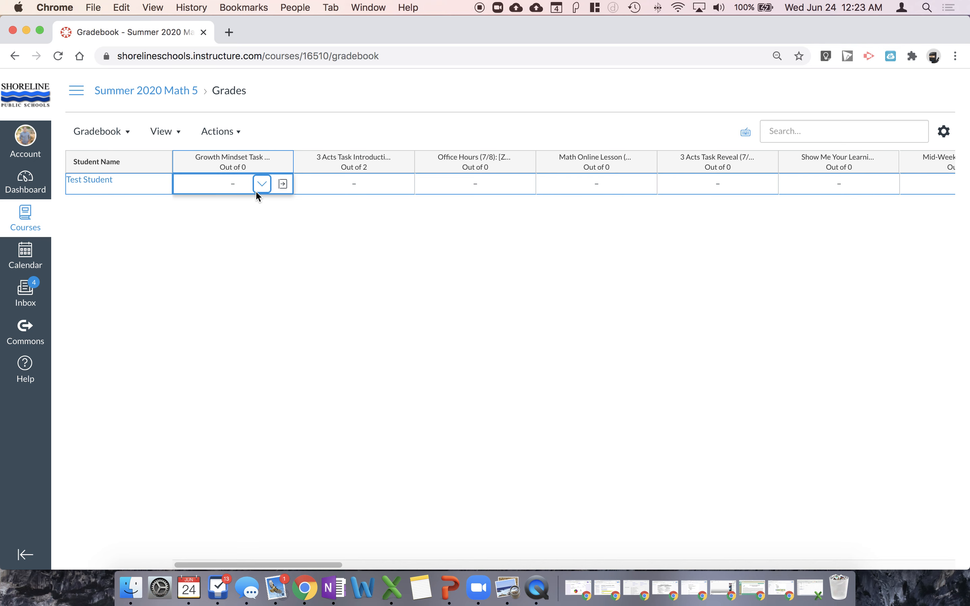
pyautogui.click(240, 212)
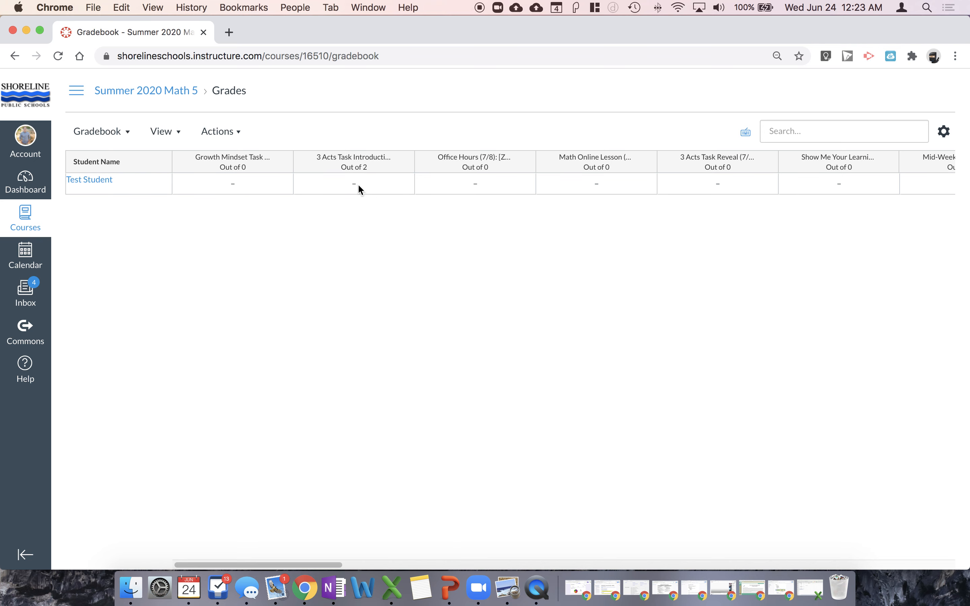
pyautogui.click(236, 191)
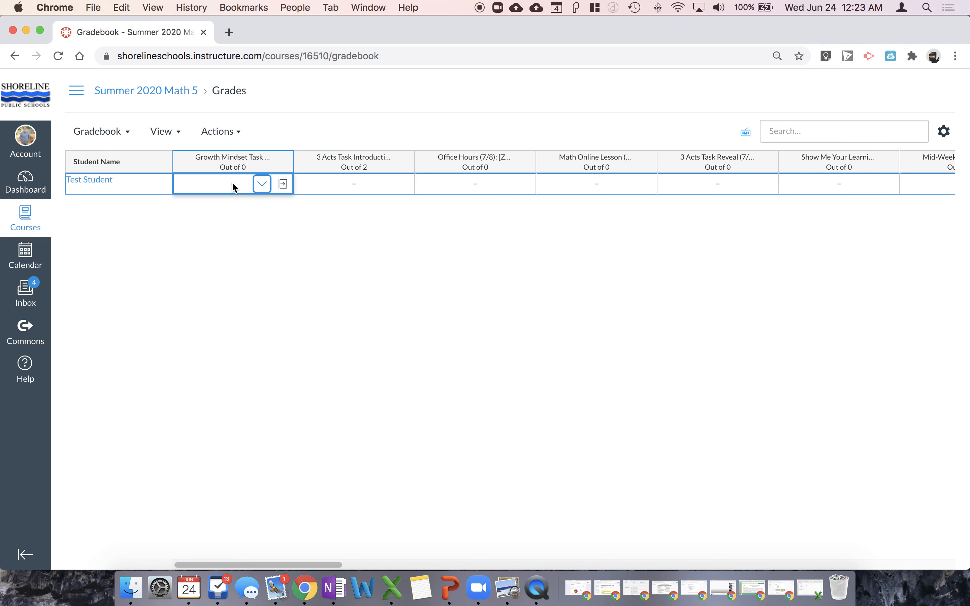
pyautogui.click(263, 186)
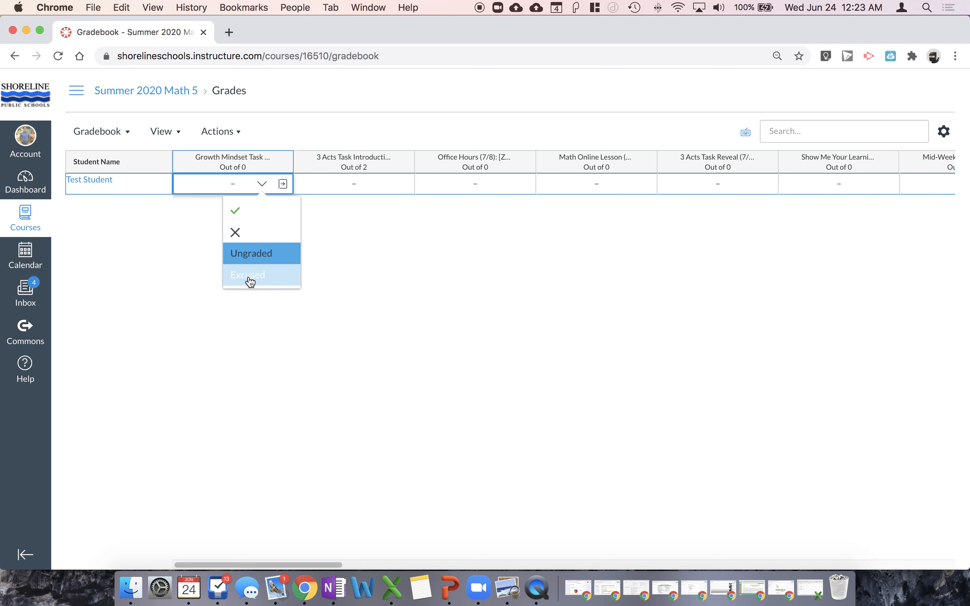
pyautogui.click(237, 209)
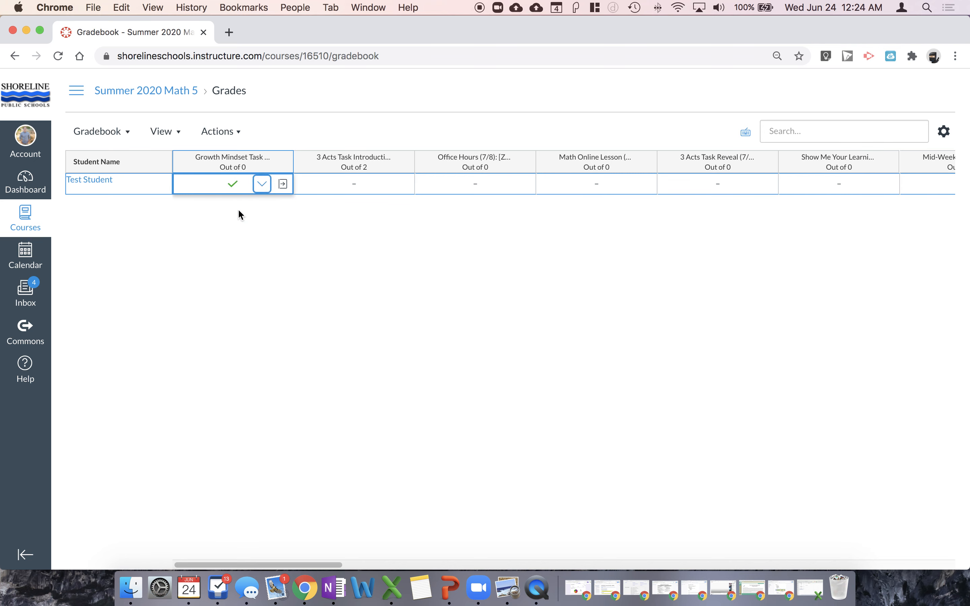
# Try the incomplete, Ungraded and Excused grades in turn on Test Student's Growth Mindset Task
pyautogui.click(259, 189)
pyautogui.click(245, 232)
pyautogui.click(264, 188)
pyautogui.click(263, 255)
pyautogui.click(265, 184)
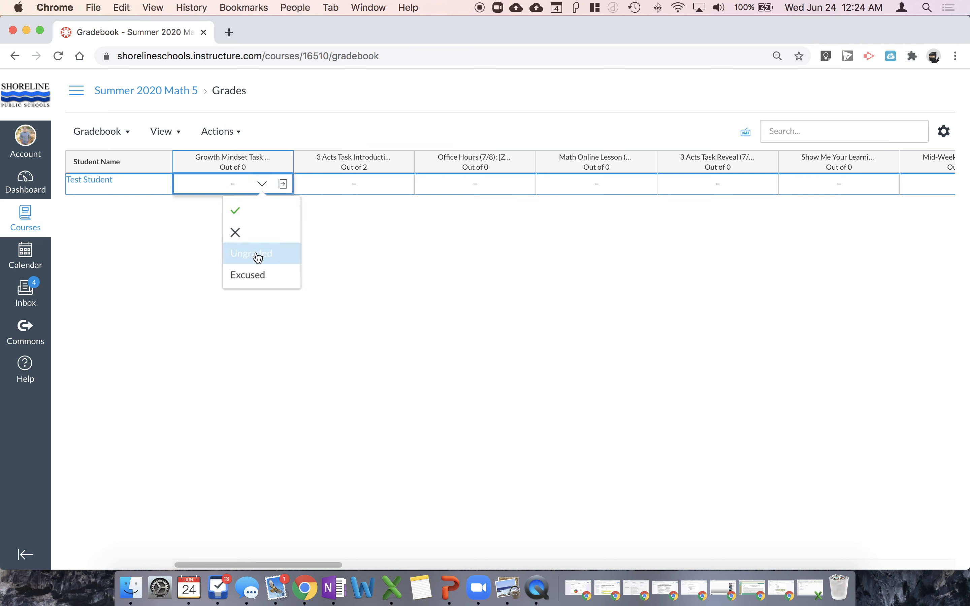
pyautogui.click(254, 275)
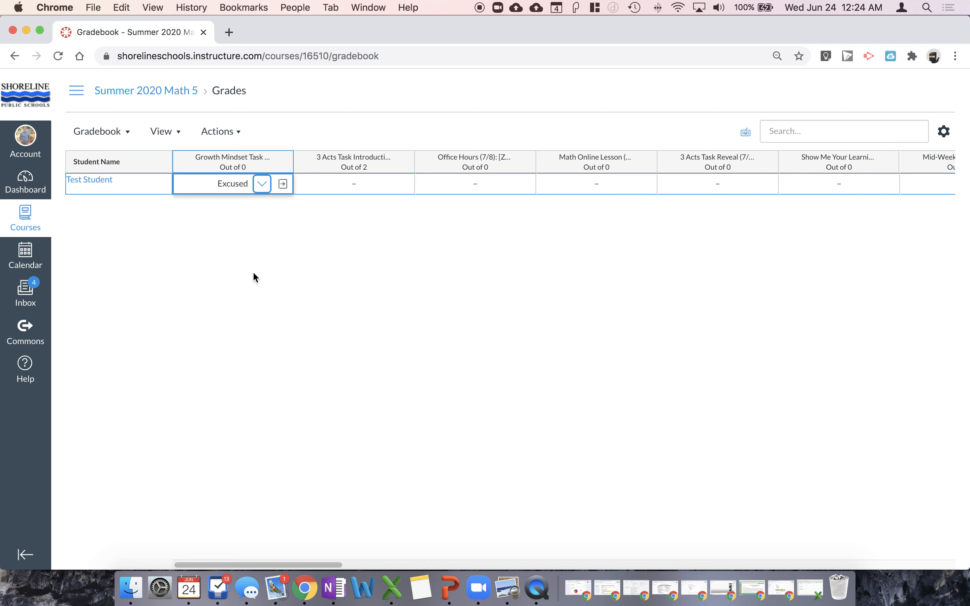
# Replace the Excused grade on Test Student's Growth Mindset Task with the complete check mark
pyautogui.click(263, 184)
pyautogui.click(265, 211)
pyautogui.click(266, 244)
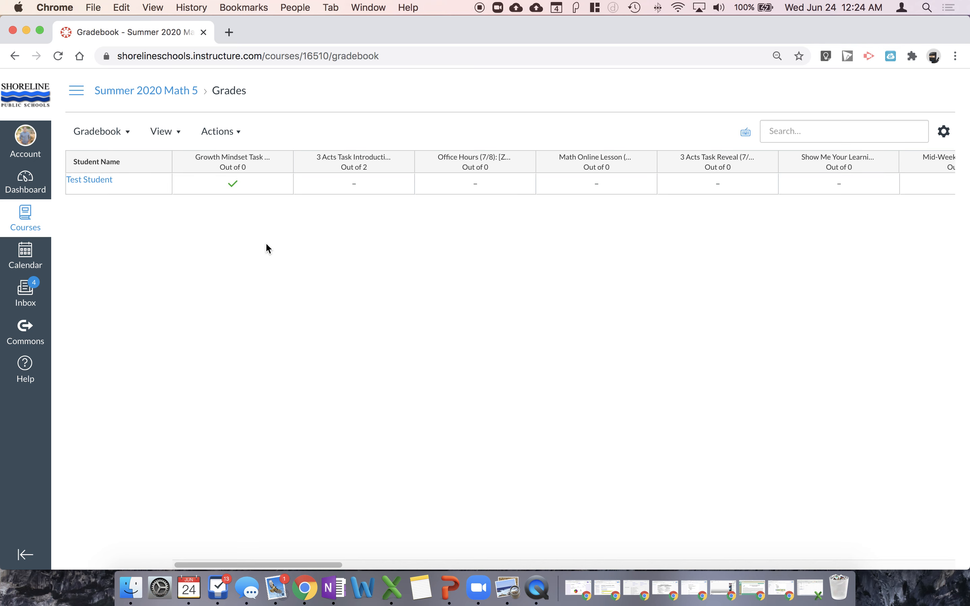
# Enter a score of 1 for Test Student on the 3 Acts Task Introduction assignment
pyautogui.click(358, 184)
pyautogui.click(389, 205)
pyautogui.click(360, 180)
pyautogui.click(382, 185)
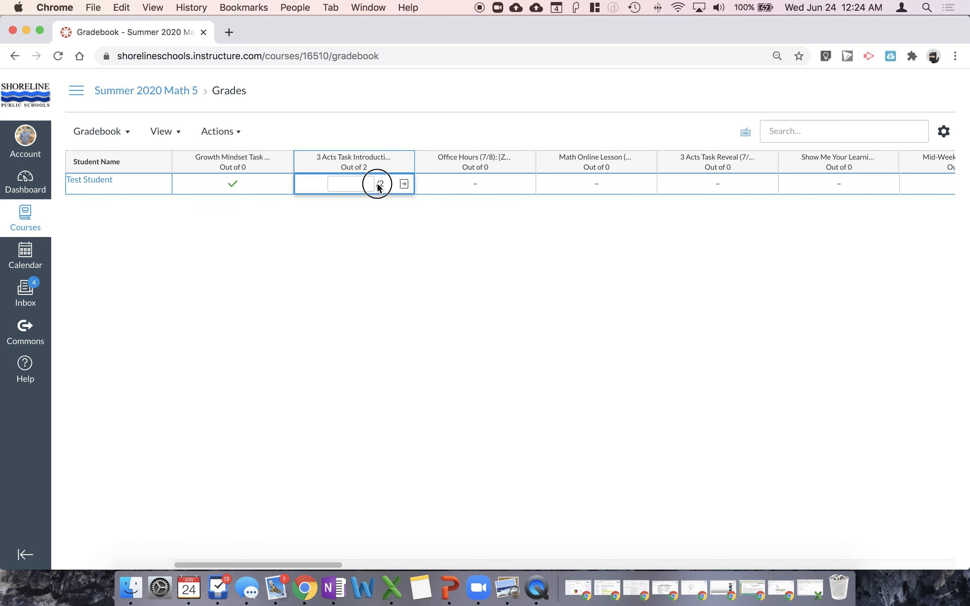
pyautogui.click(353, 185)
pyautogui.write('1')
pyautogui.click(404, 252)
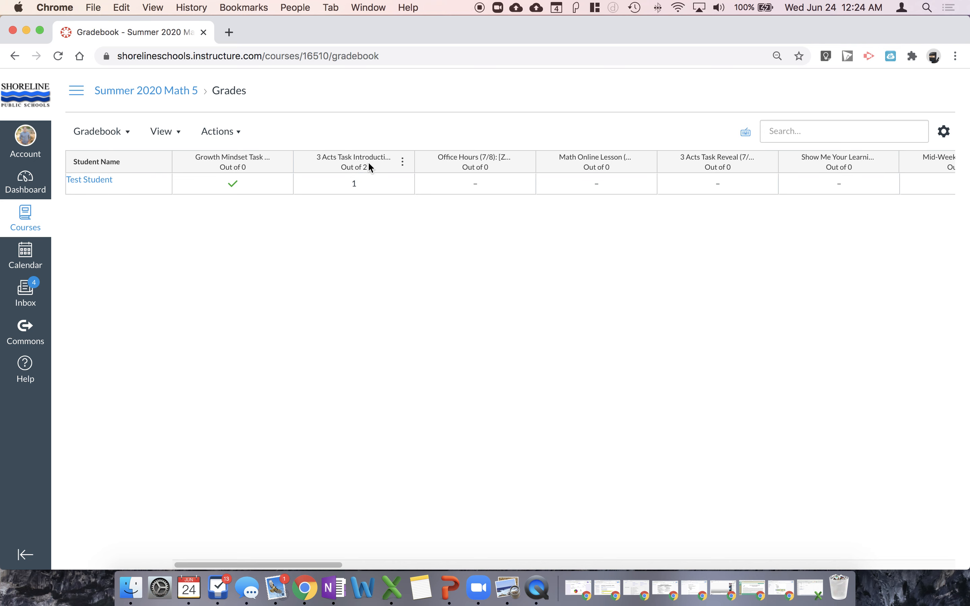
# Try a score of 100 for Test Student on the 3 Acts Task Introduction assignment and examine the alert
pyautogui.click(352, 190)
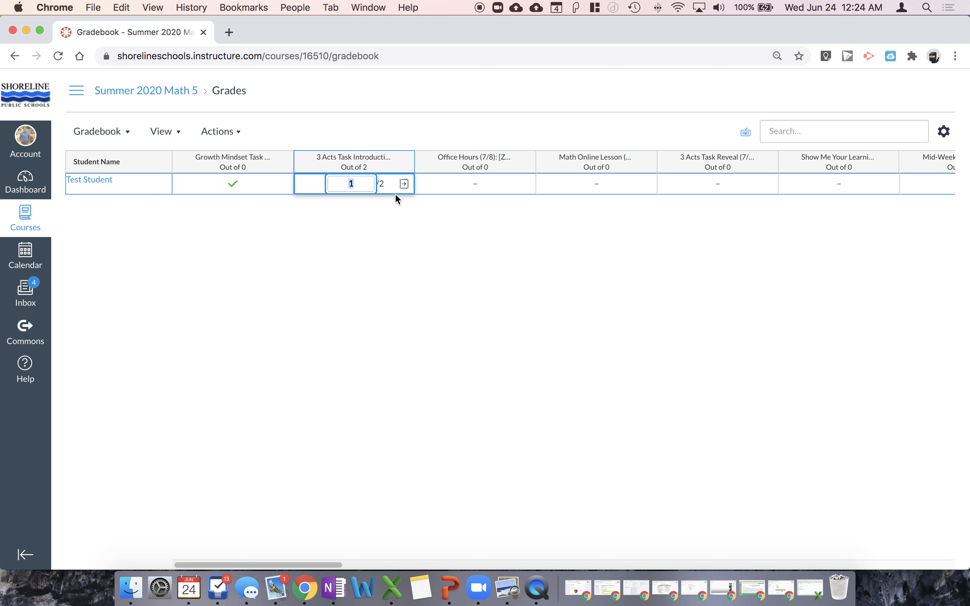
pyautogui.press('Tab')
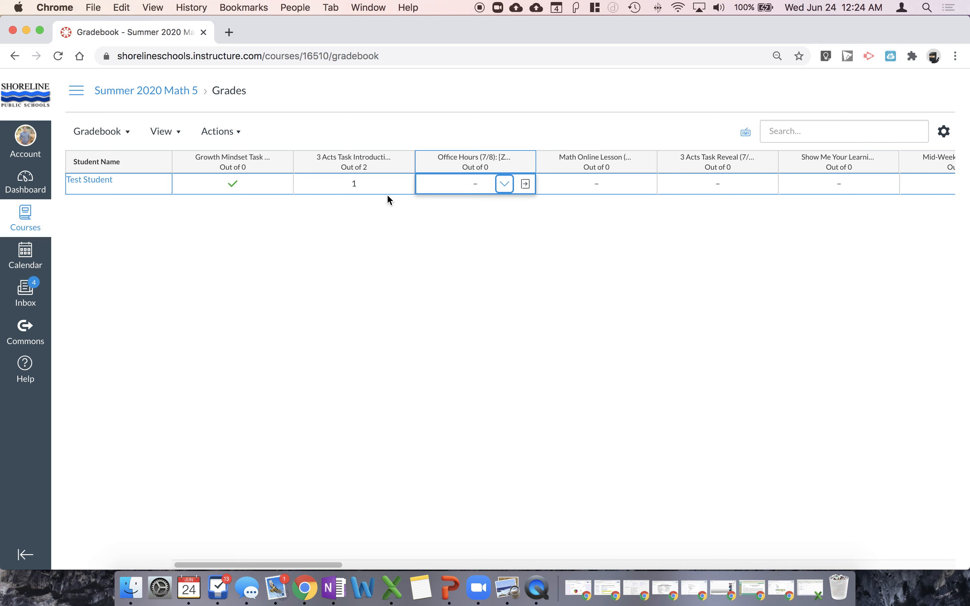
pyautogui.click(351, 182)
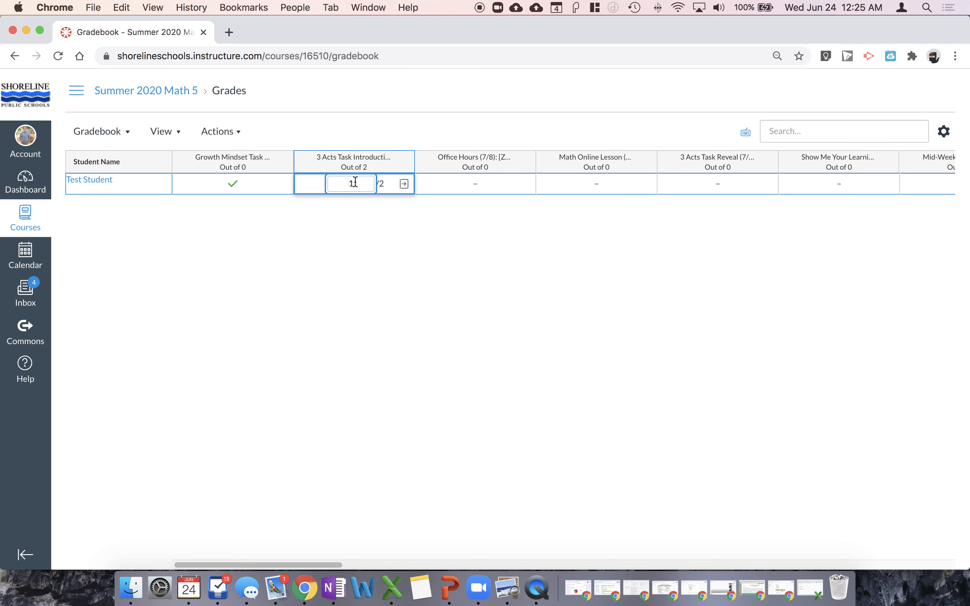
pyautogui.write('00')
pyautogui.click(371, 246)
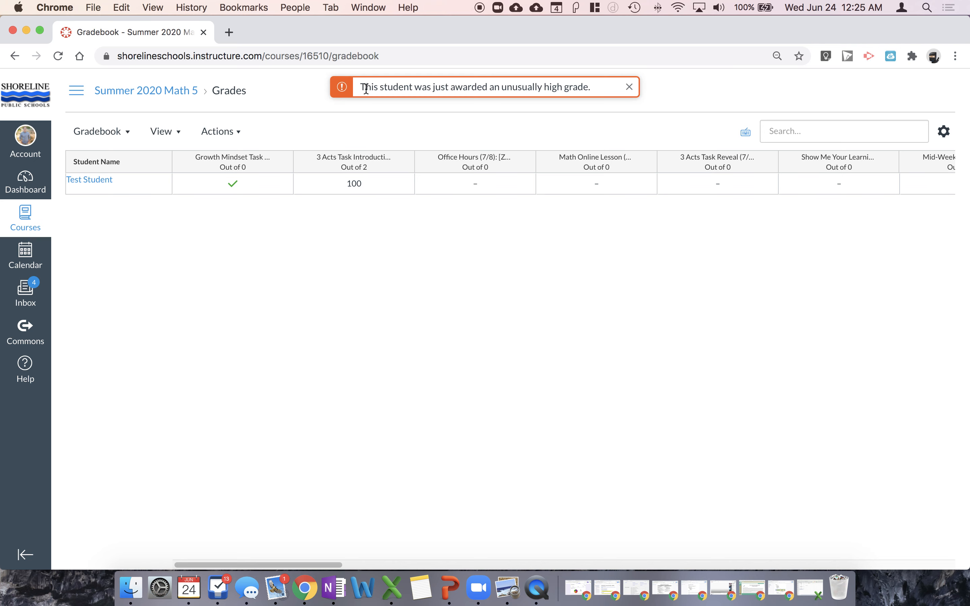
pyautogui.moveTo(366, 88); pyautogui.dragTo(542, 90)
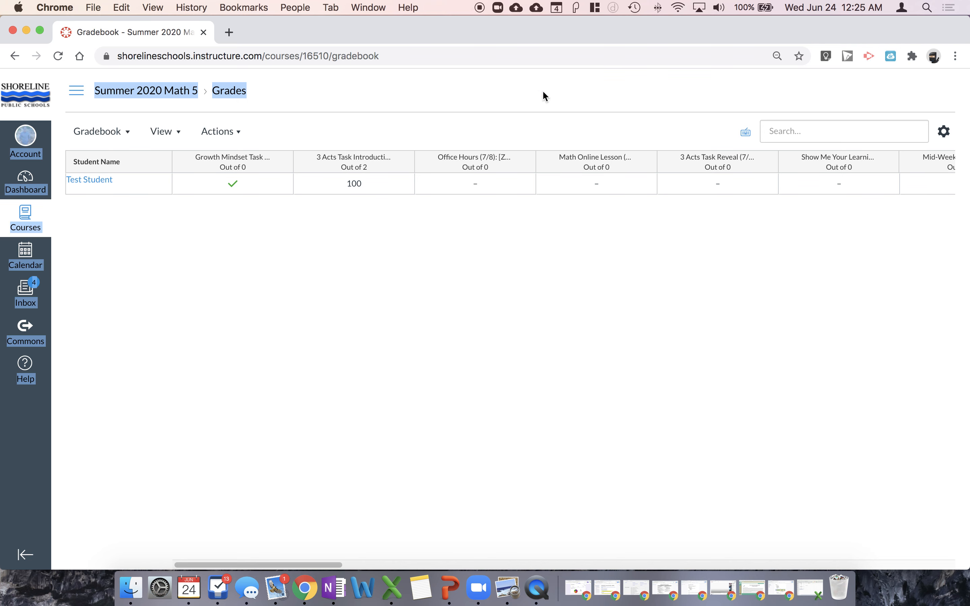
# Set Test Student's score on the 3 Acts Task Introduction assignment back to 1
pyautogui.click(361, 192)
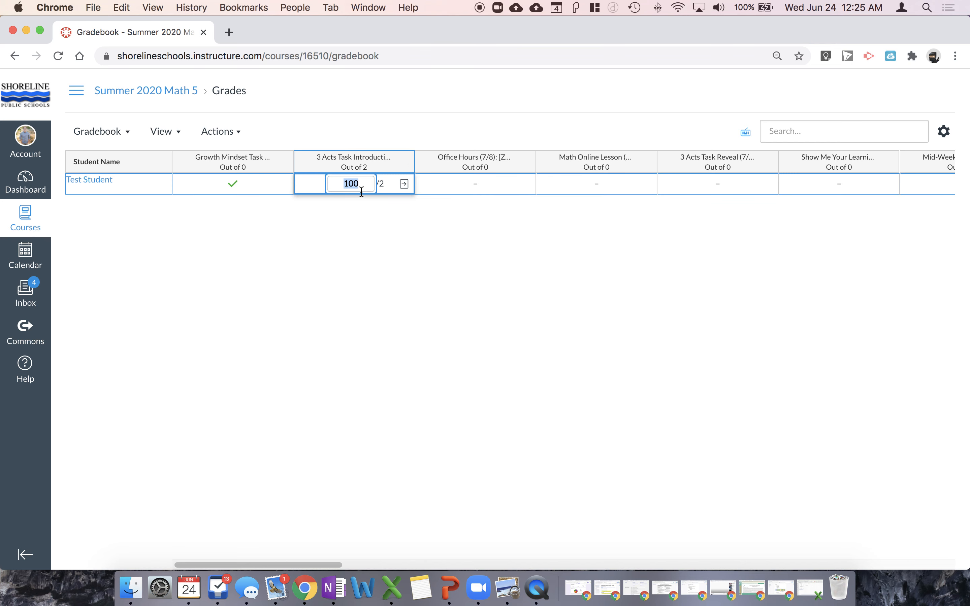
pyautogui.write('1')
pyautogui.press('Tab')
pyautogui.click(413, 306)
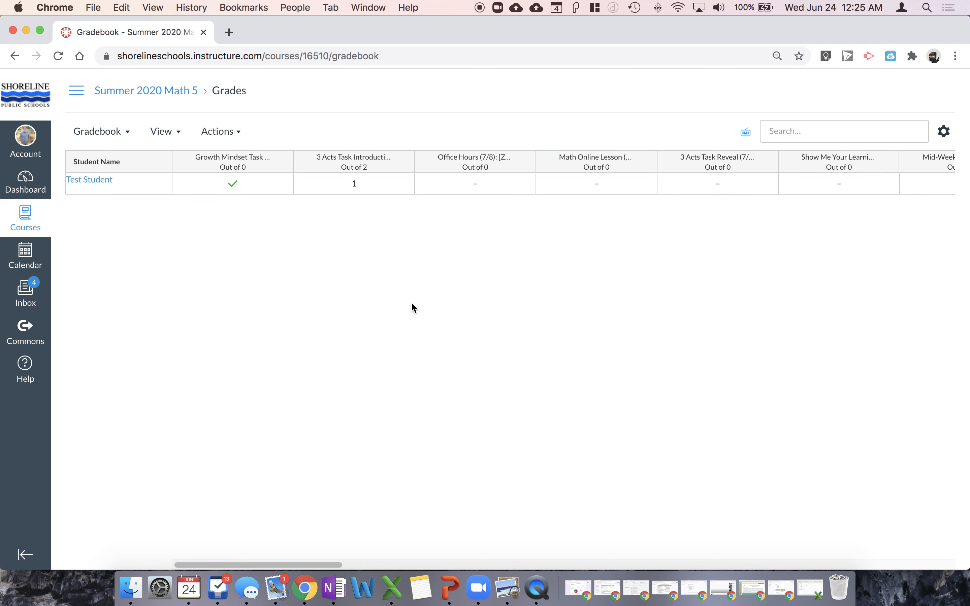
# Go to the course home page and enter Student View to look over the modules as a student
pyautogui.click(76, 91)
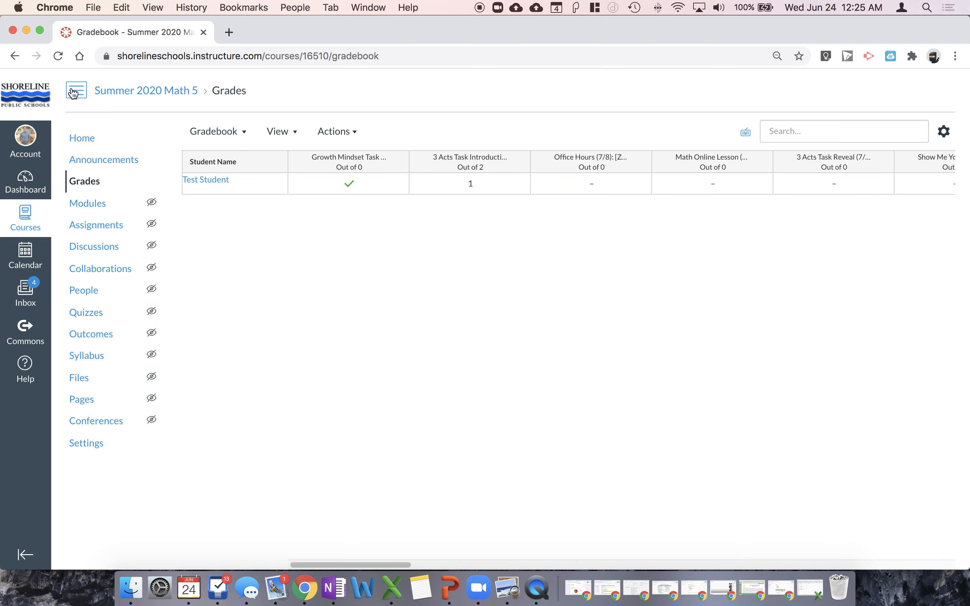
pyautogui.click(103, 144)
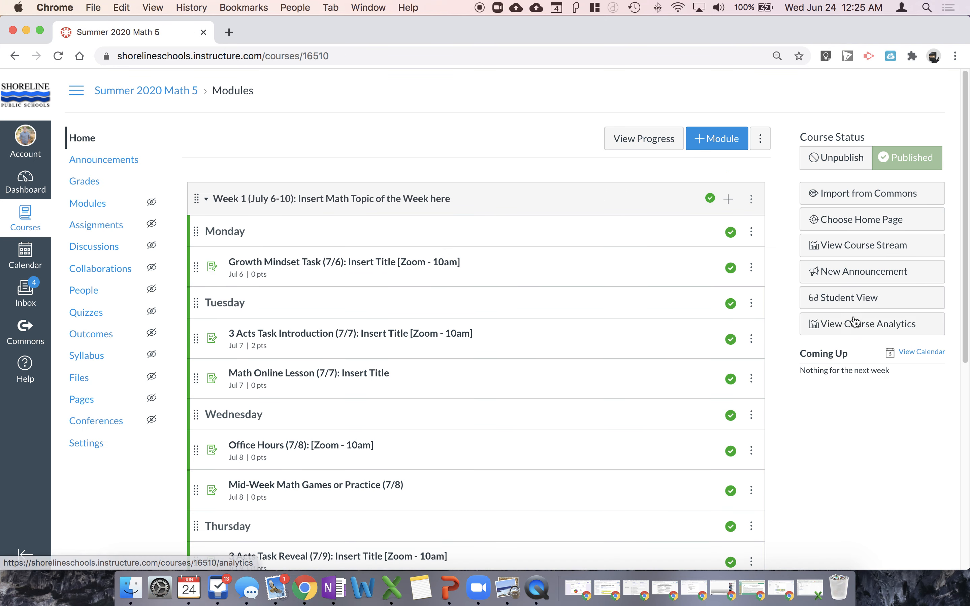
pyautogui.click(874, 308)
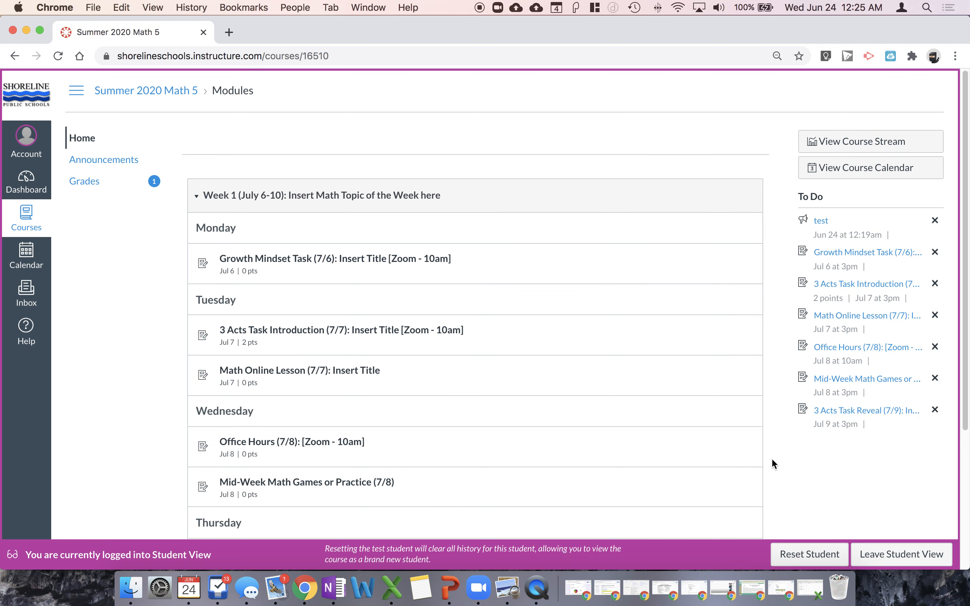
pyautogui.scroll(-2, 524, 356)
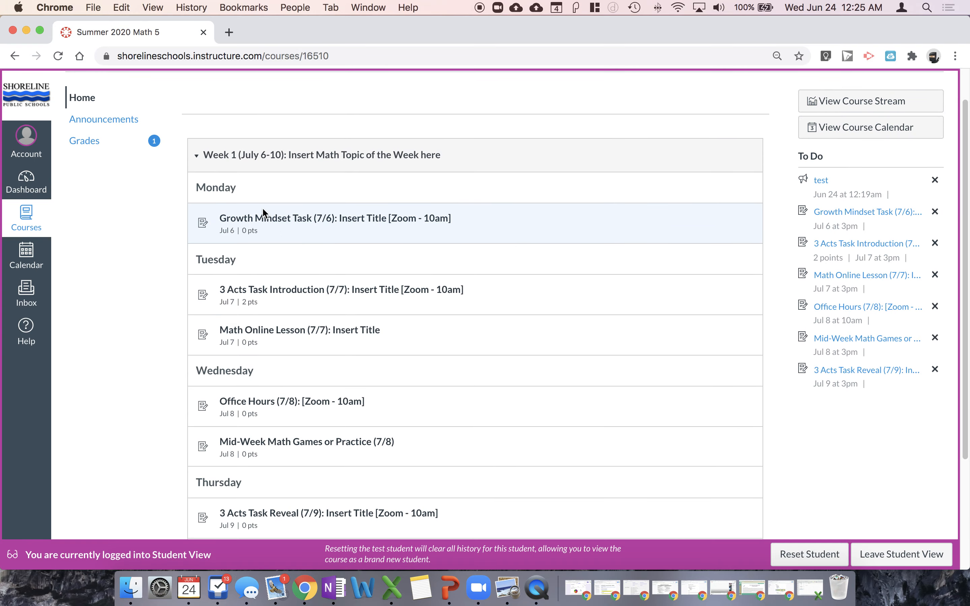
# Review the assignment scores and the course total on the student's Grades page, and leave Student View
pyautogui.click(101, 155)
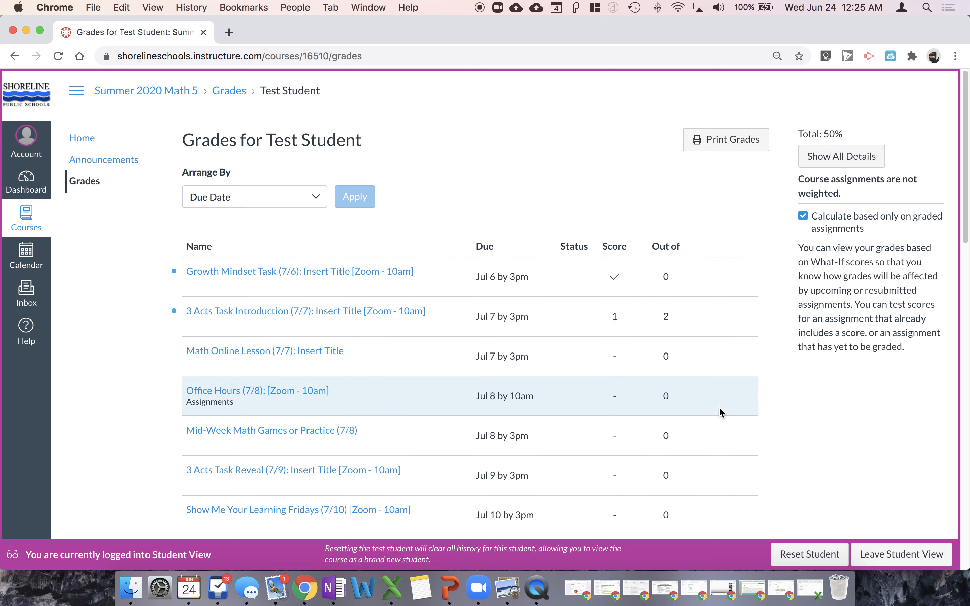
pyautogui.scroll(-15, 719, 410)
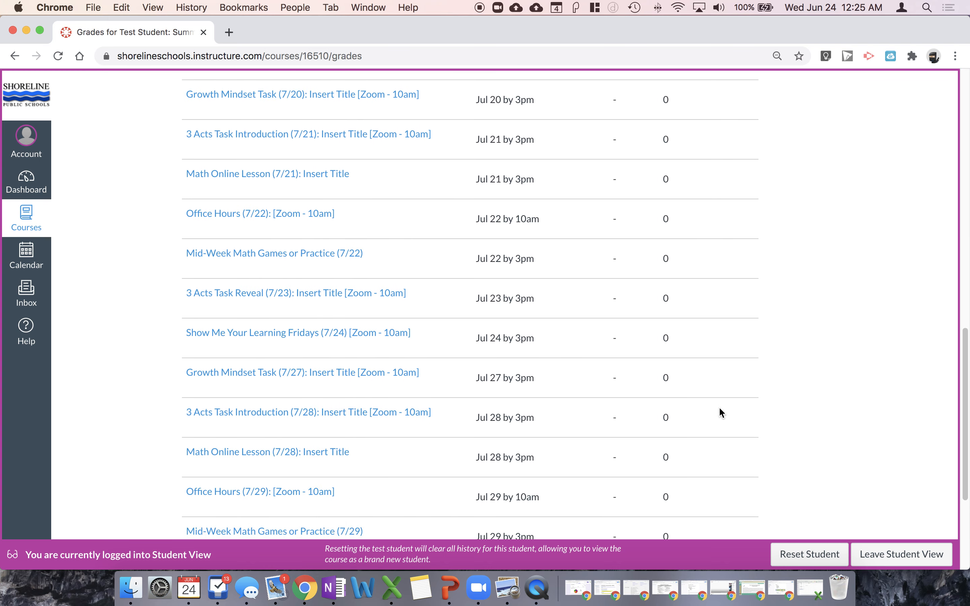
pyautogui.scroll(-5, 719, 412)
pyautogui.scroll(20, 689, 424)
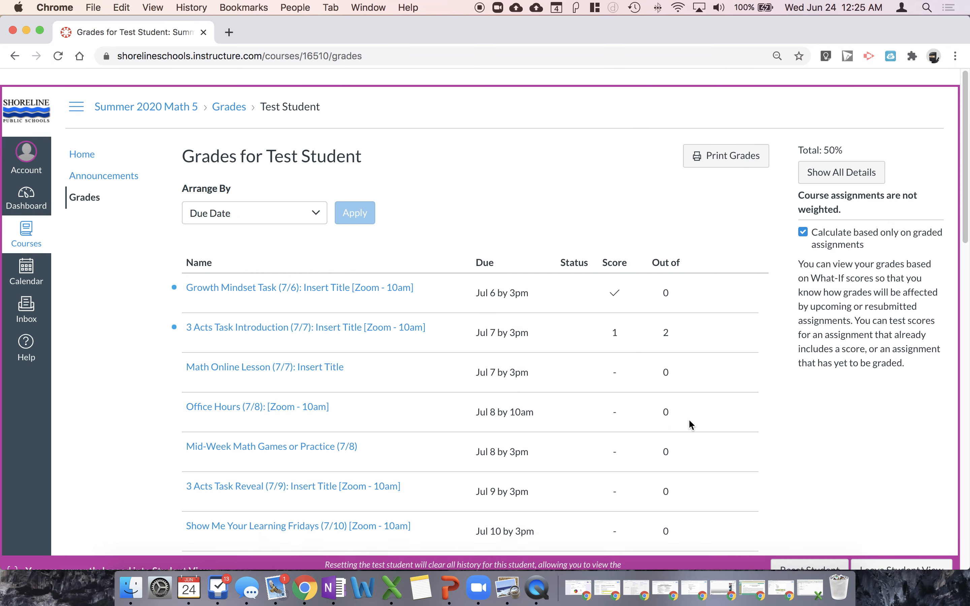
pyautogui.scroll(-20, 689, 424)
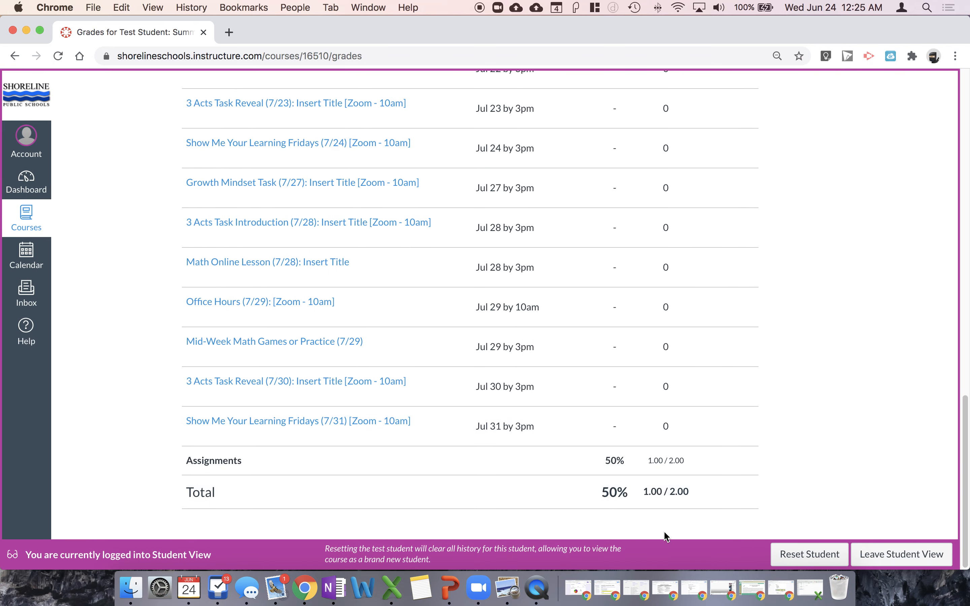
pyautogui.scroll(15, 769, 477)
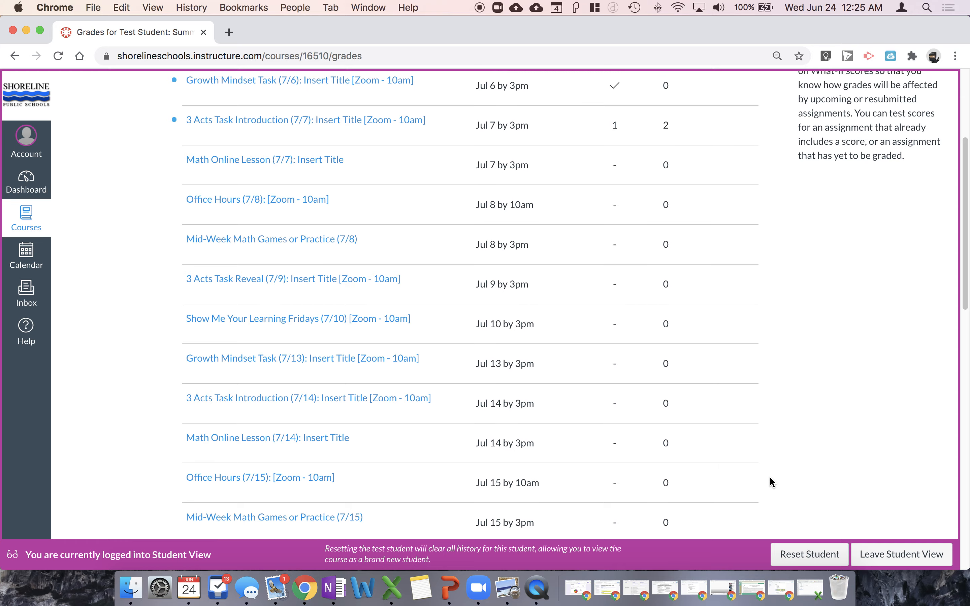
pyautogui.scroll(5, 769, 480)
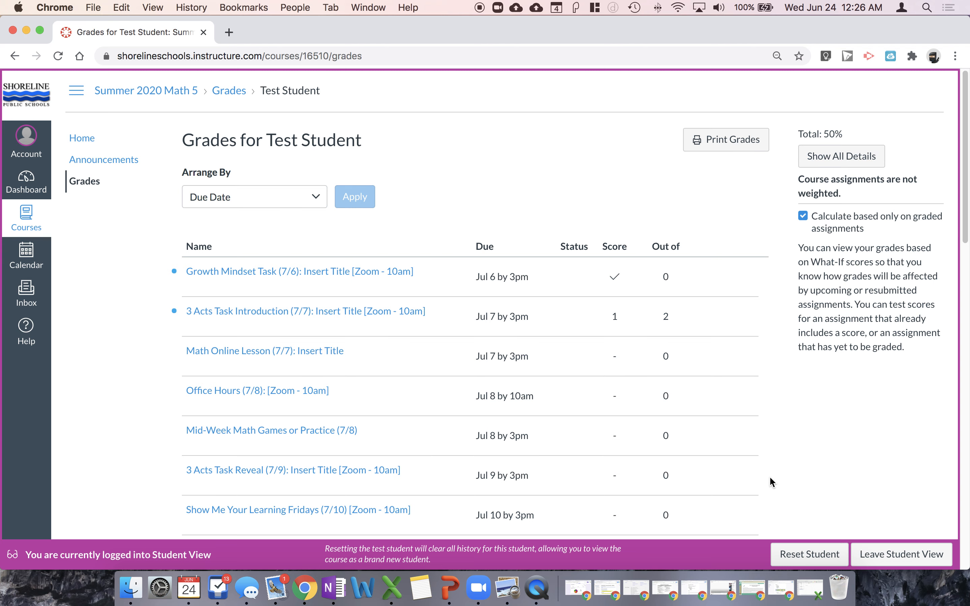
pyautogui.click(901, 553)
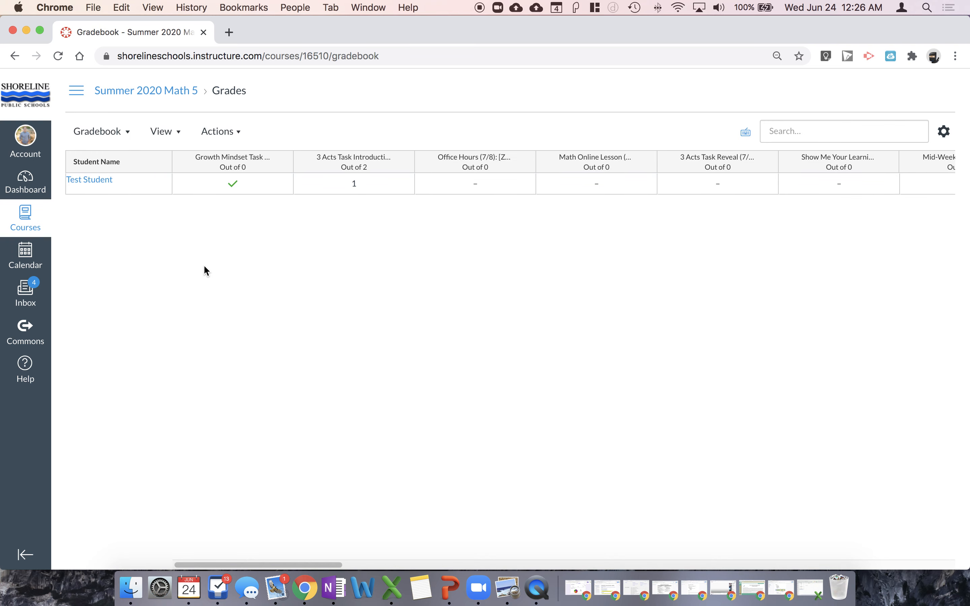
# Move Grades to the items hidden from students in the course's navigation settings and save the change
pyautogui.click(80, 90)
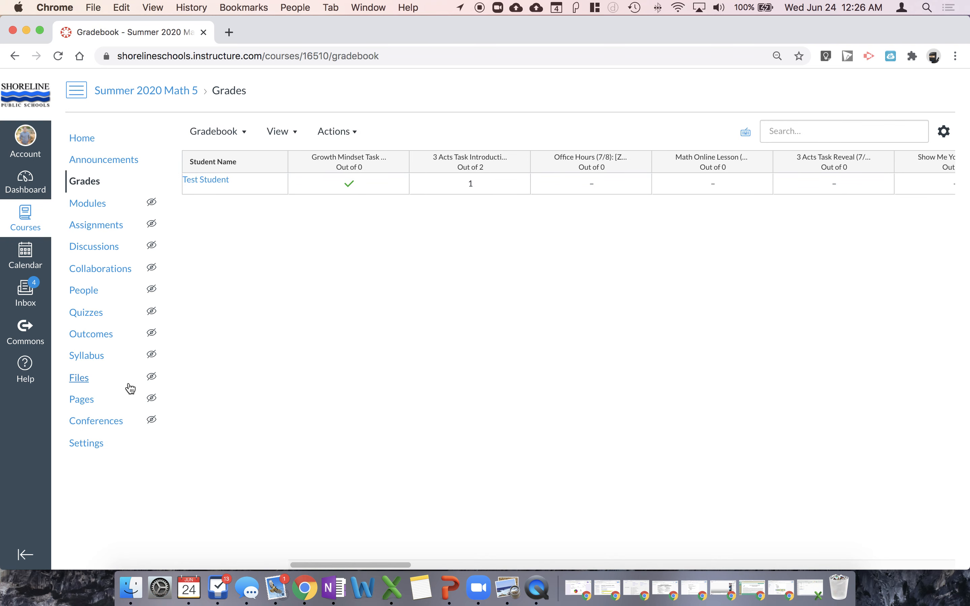
pyautogui.click(99, 448)
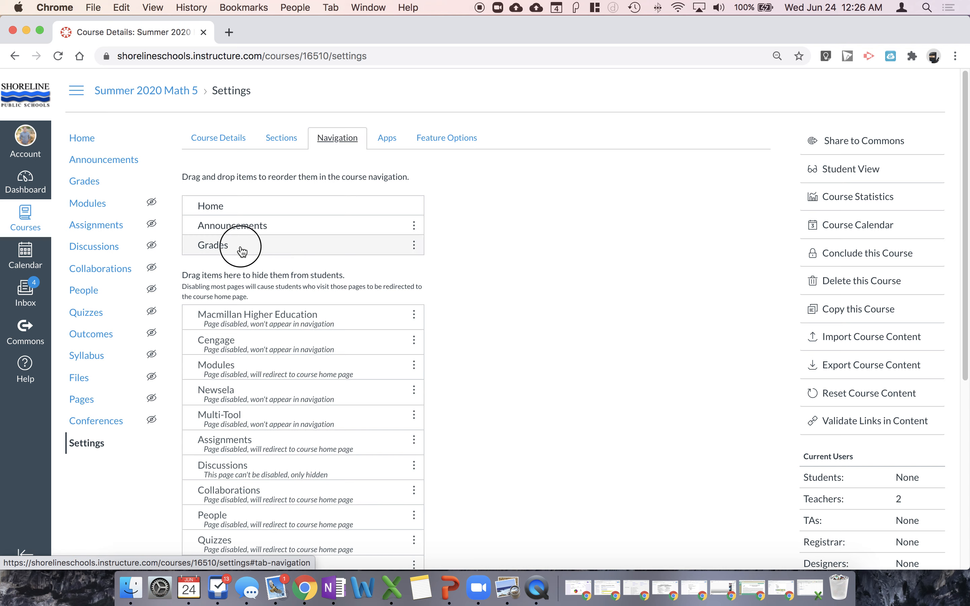
pyautogui.moveTo(242, 252); pyautogui.dragTo(246, 284)
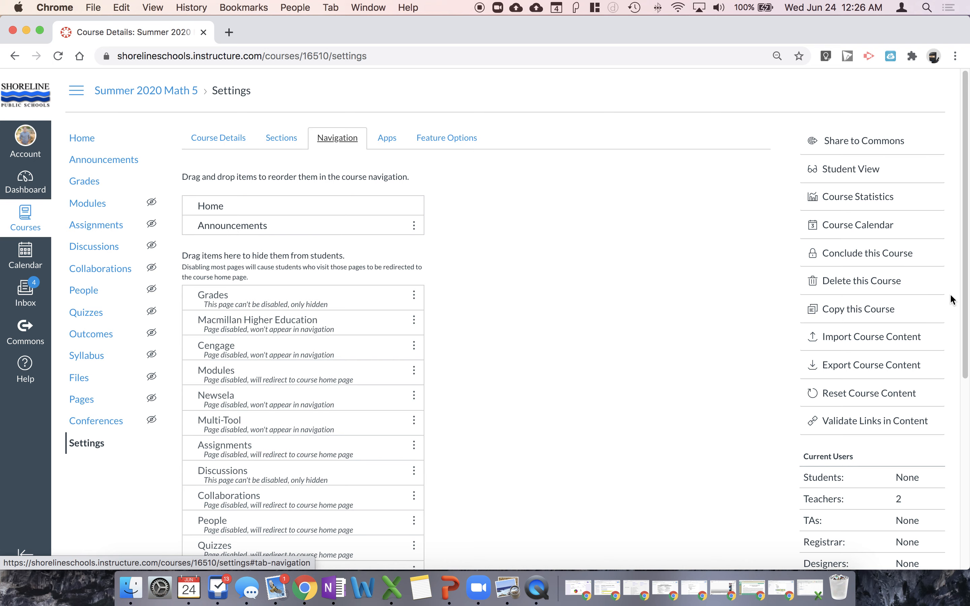
pyautogui.scroll(-10, 615, 286)
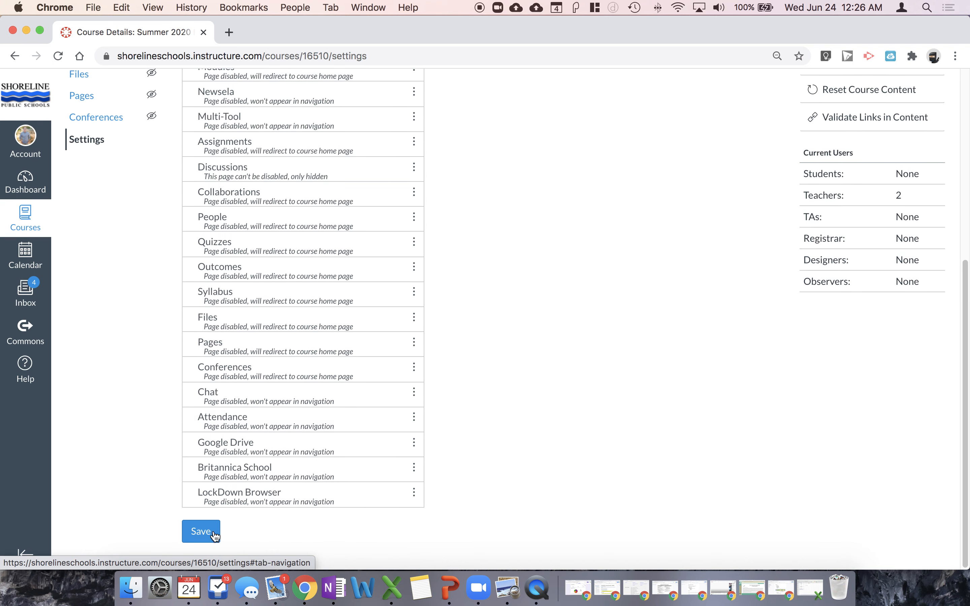
pyautogui.click(201, 531)
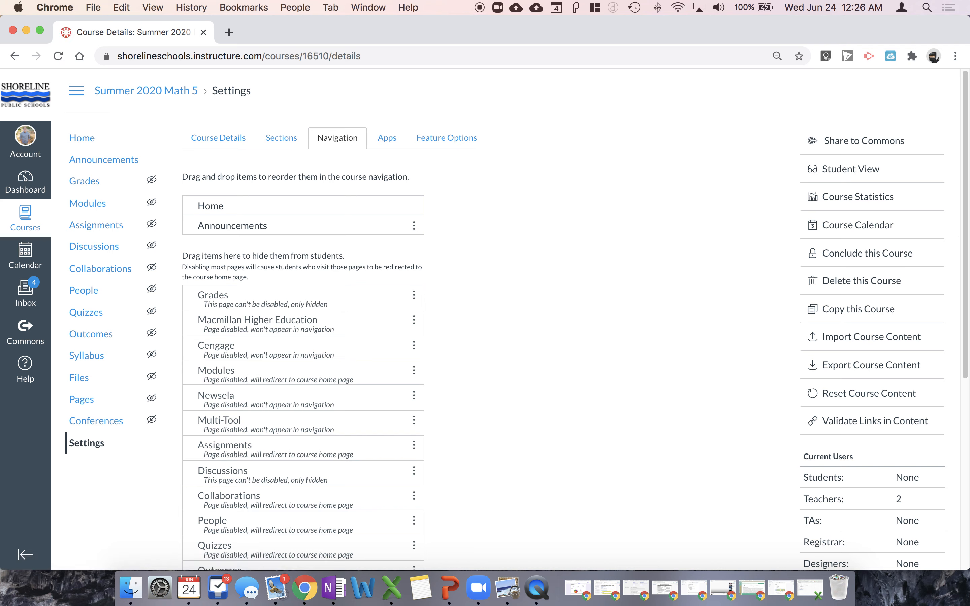
# Enter Student View from the course settings to check the navigation as a student
pyautogui.click(866, 170)
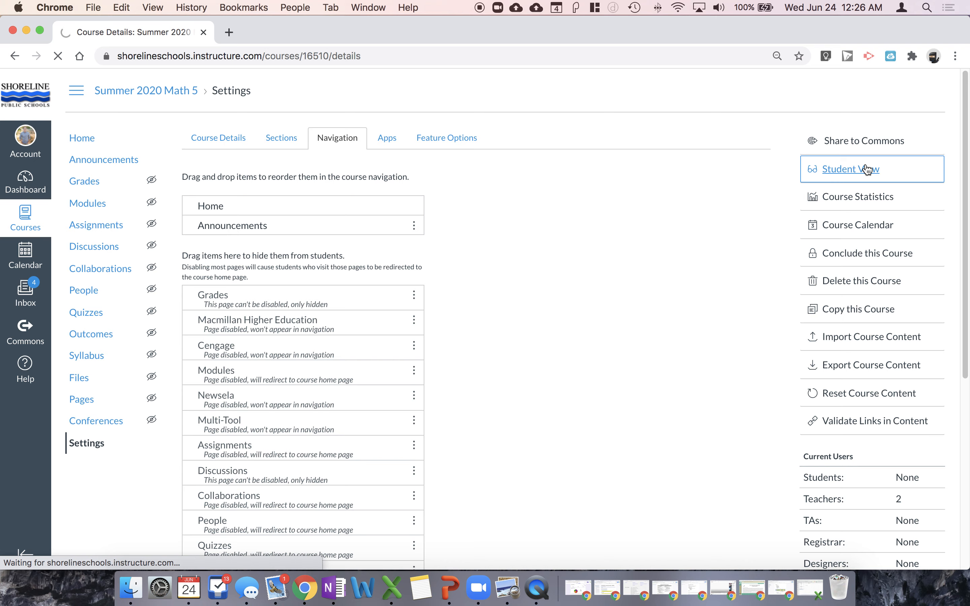